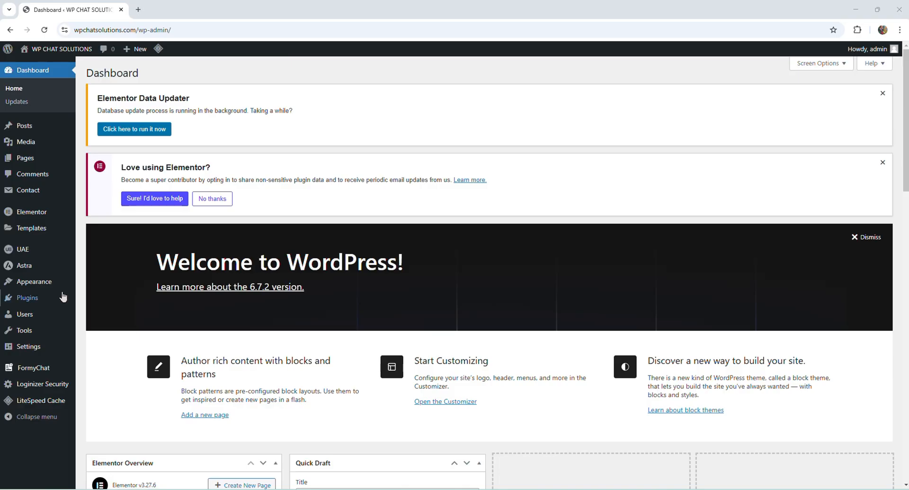
# - Search the plugins to add for "chaty", and install and activate the Floating Chat Widget plugin by Chaty
pyautogui.moveTo(38, 298)
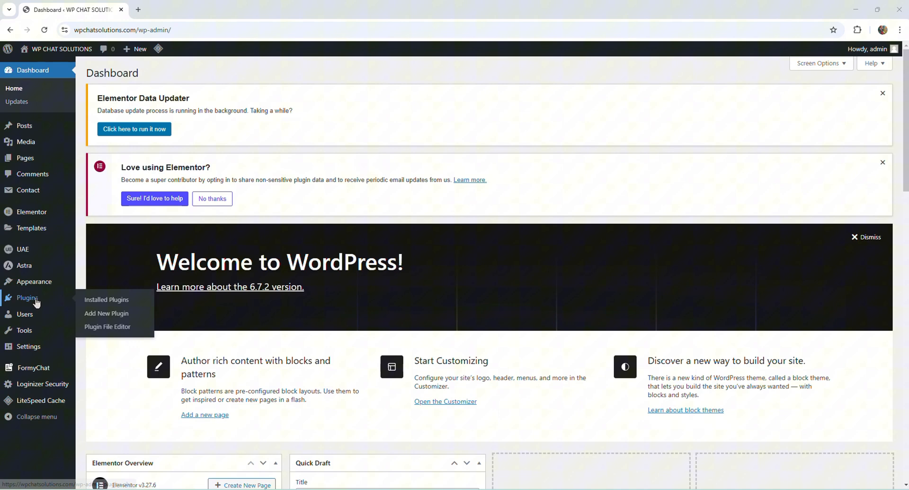
pyautogui.click(106, 313)
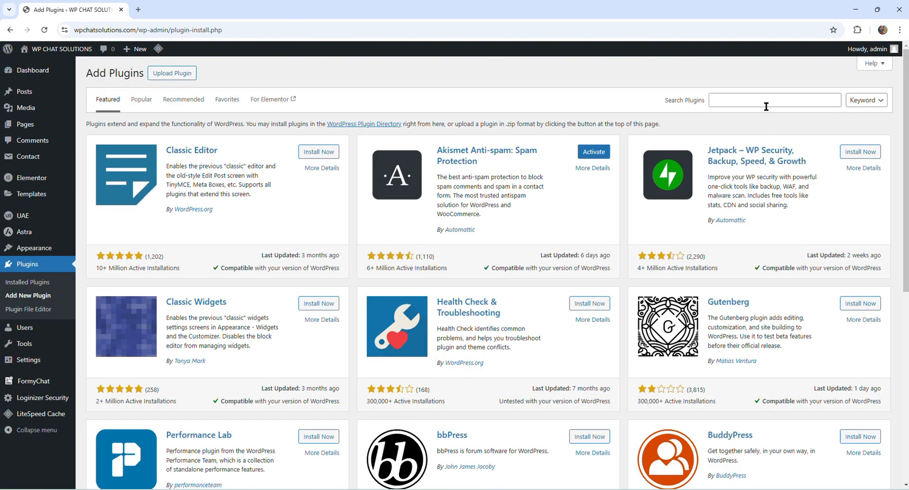
pyautogui.click(768, 102)
pyautogui.write('chaty')
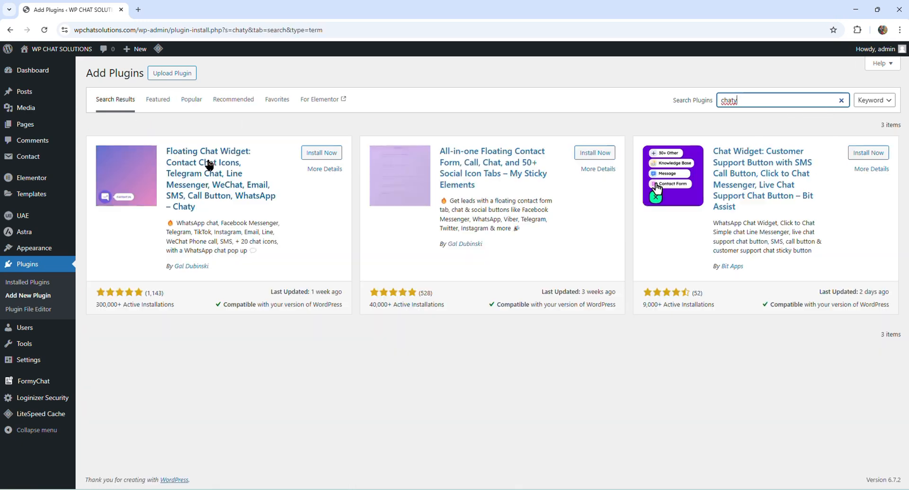
pyautogui.click(334, 153)
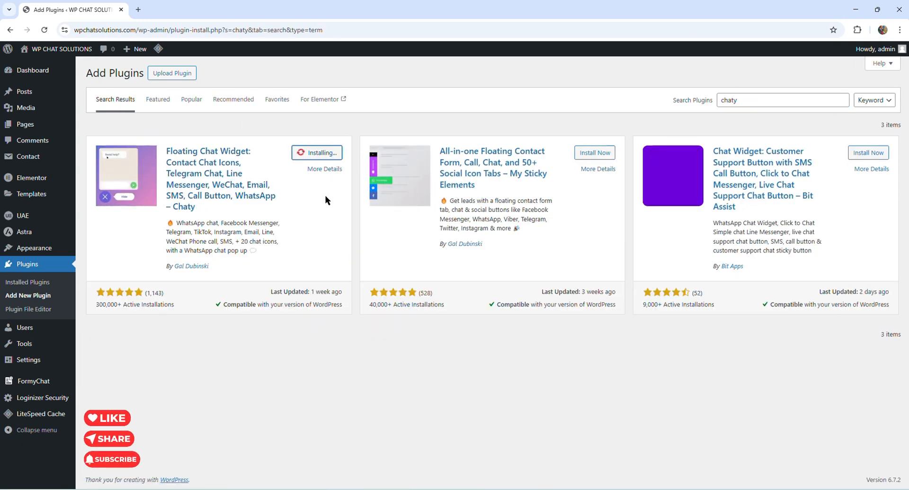
pyautogui.click(331, 155)
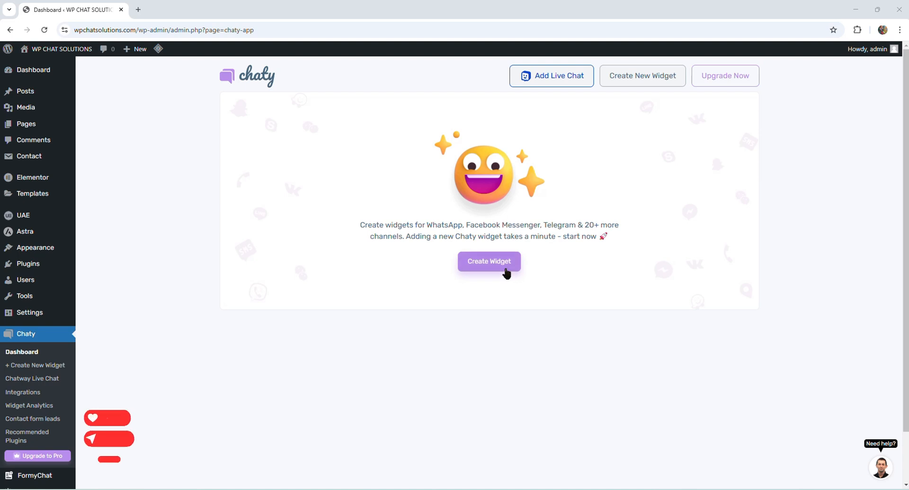
# - Start creating a new Chaty widget, keeping the name Widget-1
pyautogui.click(505, 269)
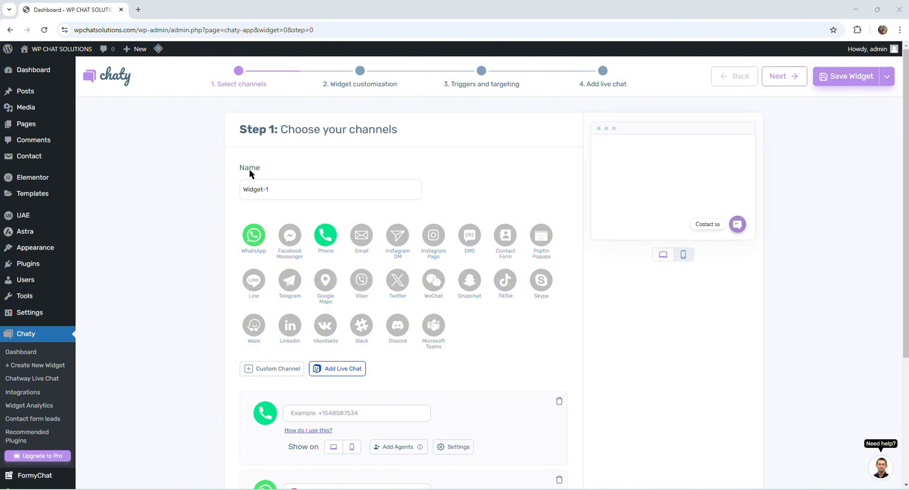
pyautogui.click(273, 190)
pyautogui.click(291, 259)
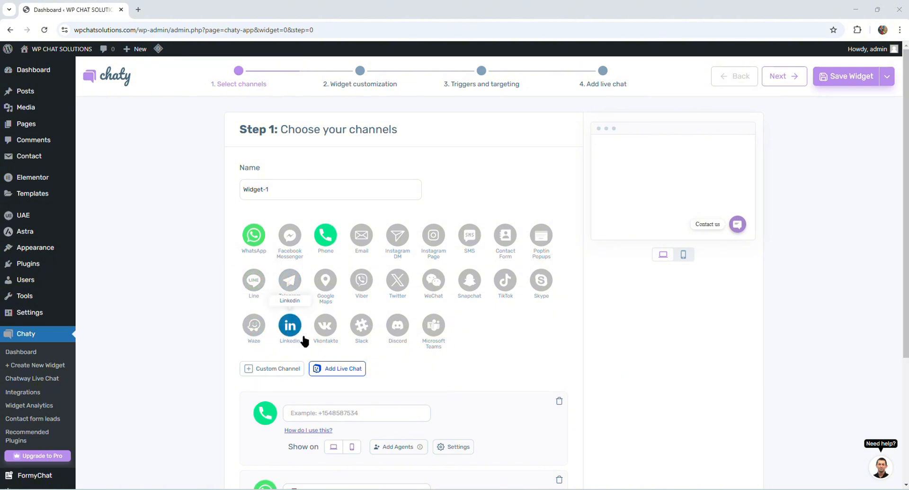
# - Expand the widget preview to show its channels and remove the Phone channel
pyautogui.scroll(-3, 334, 339)
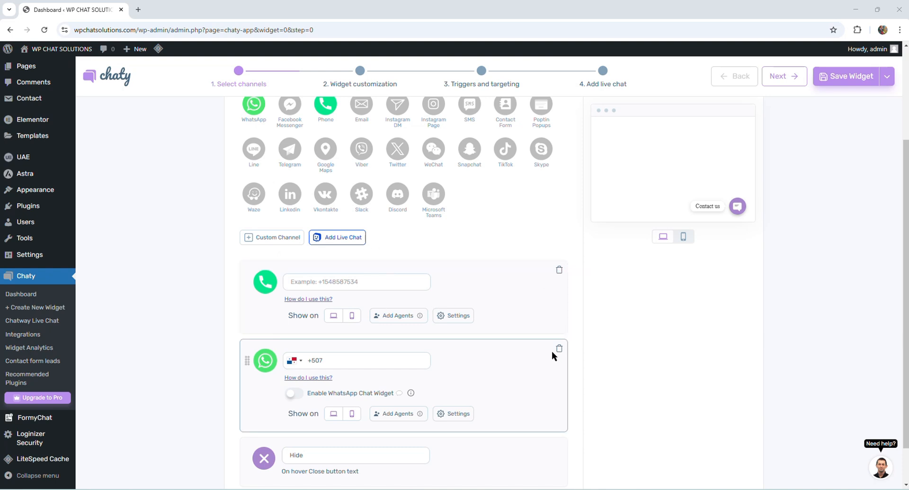
pyautogui.scroll(1, 591, 331)
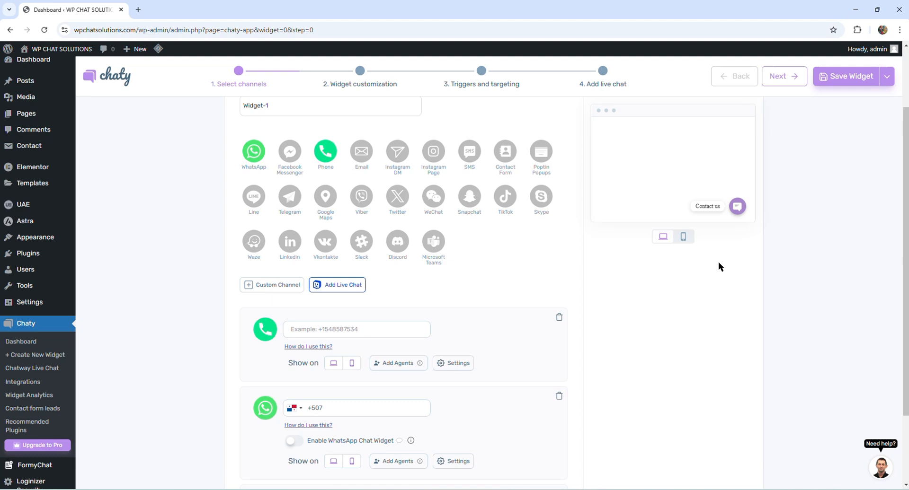
pyautogui.click(739, 209)
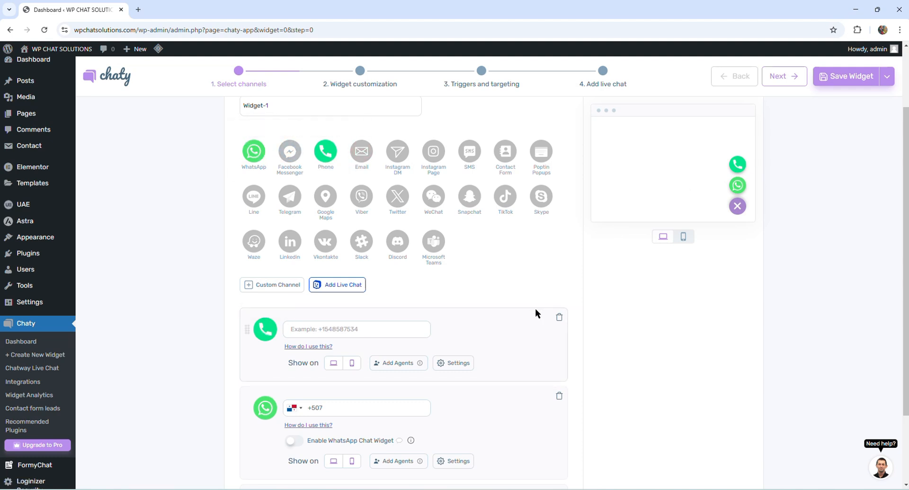
pyautogui.click(559, 319)
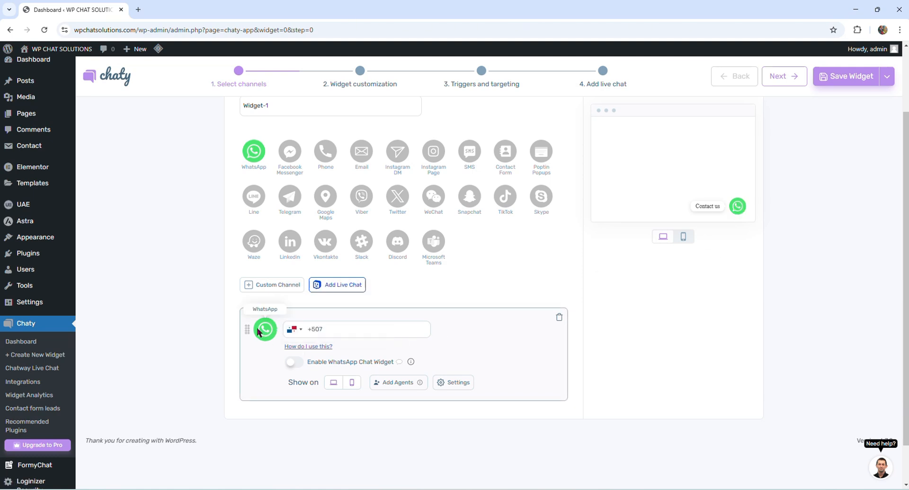
# - Try out the Facebook Messenger and LinkedIn channels in the widget preview, and remove both from the channel list
pyautogui.click(290, 152)
pyautogui.scroll(-2, 290, 161)
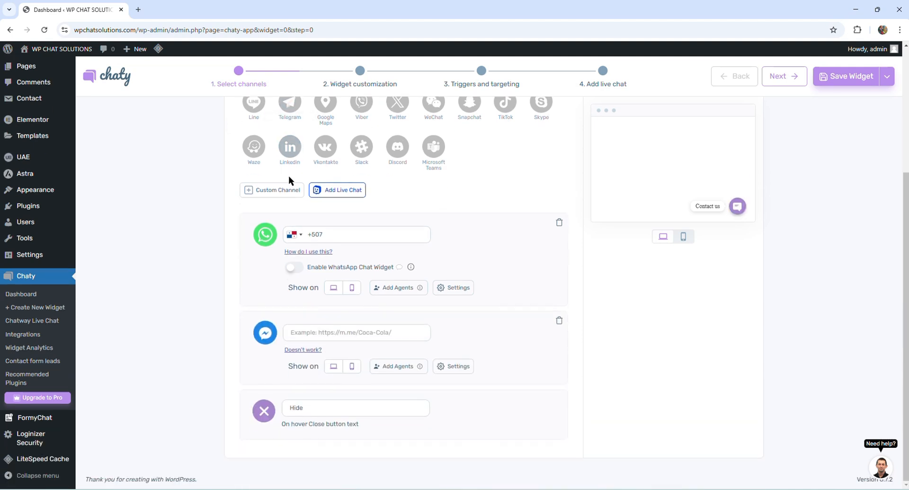
pyautogui.click(290, 151)
pyautogui.scroll(-2, 290, 152)
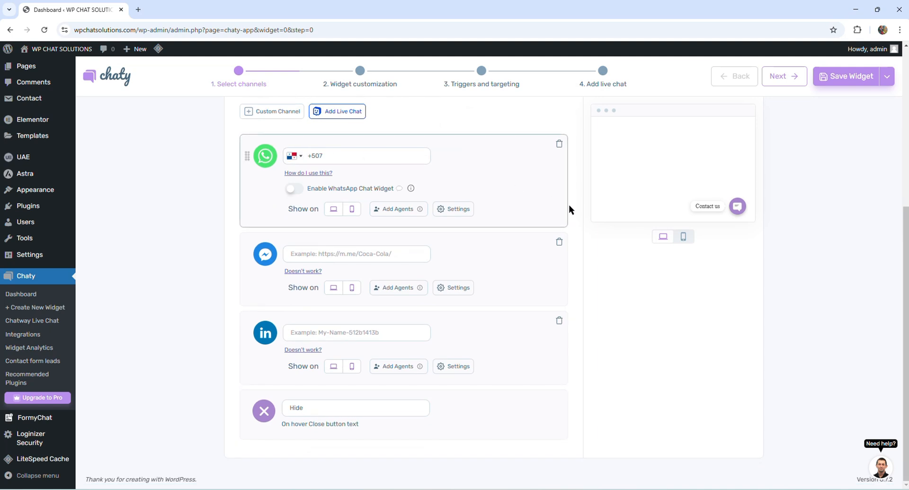
pyautogui.click(739, 210)
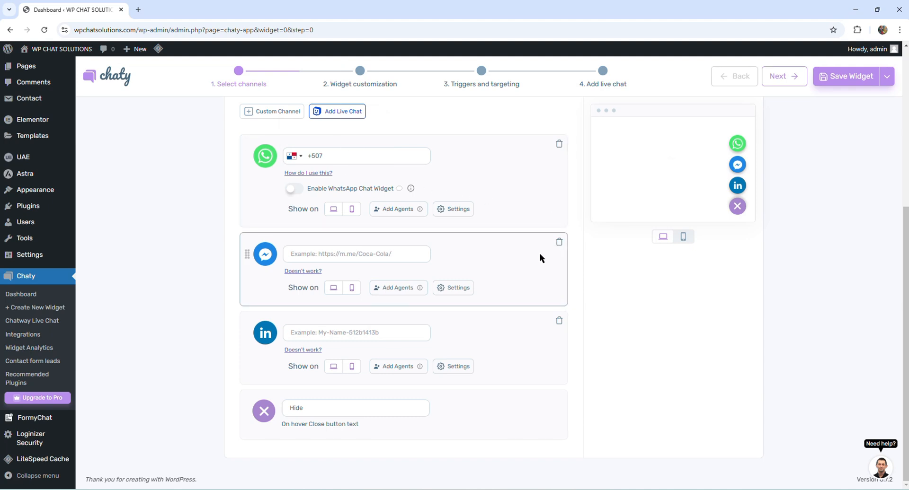
pyautogui.click(559, 242)
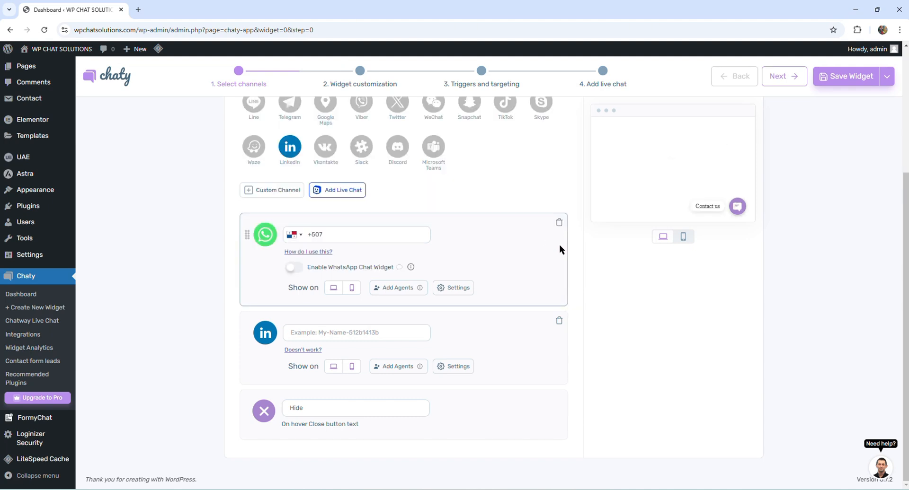
pyautogui.click(558, 324)
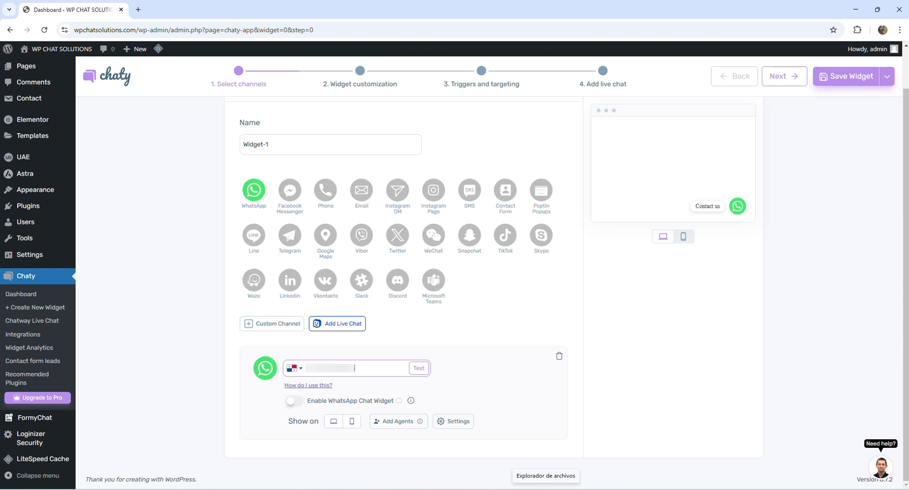
# - Enter the WhatsApp phone number, test its chat link, and confirm that the number is correct
pyautogui.click(419, 369)
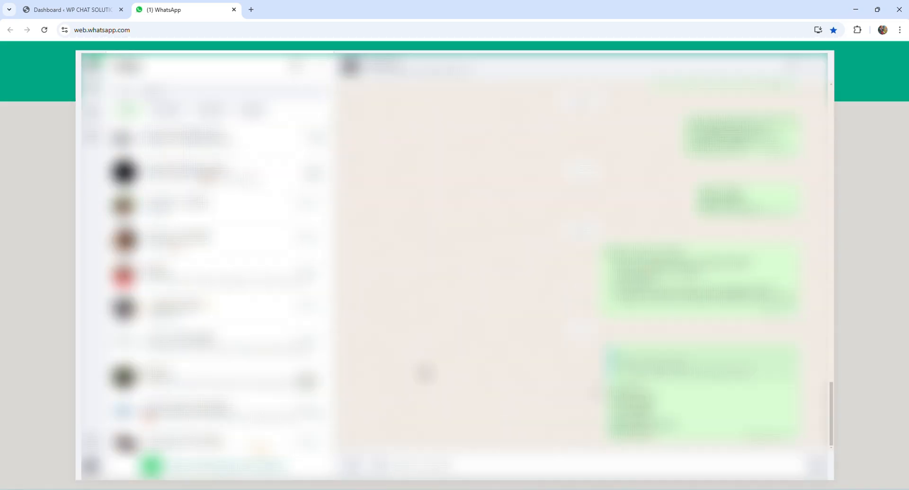
pyautogui.click(233, 9)
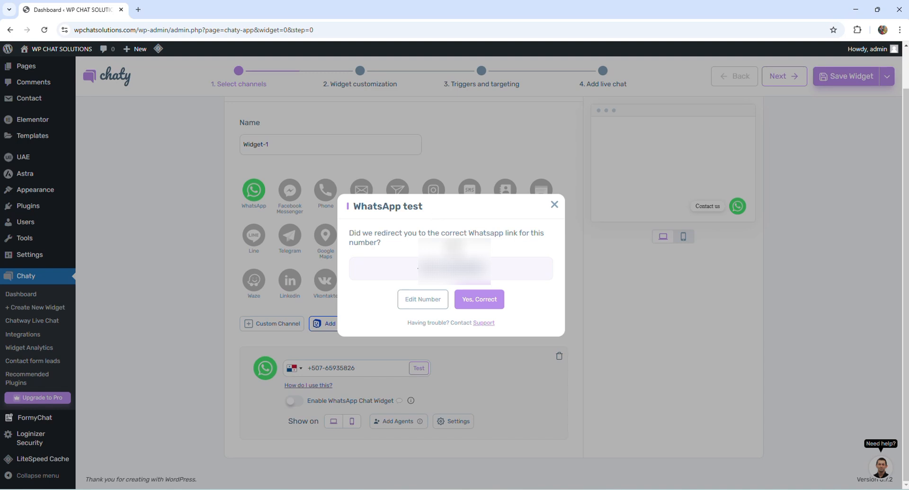
pyautogui.click(497, 299)
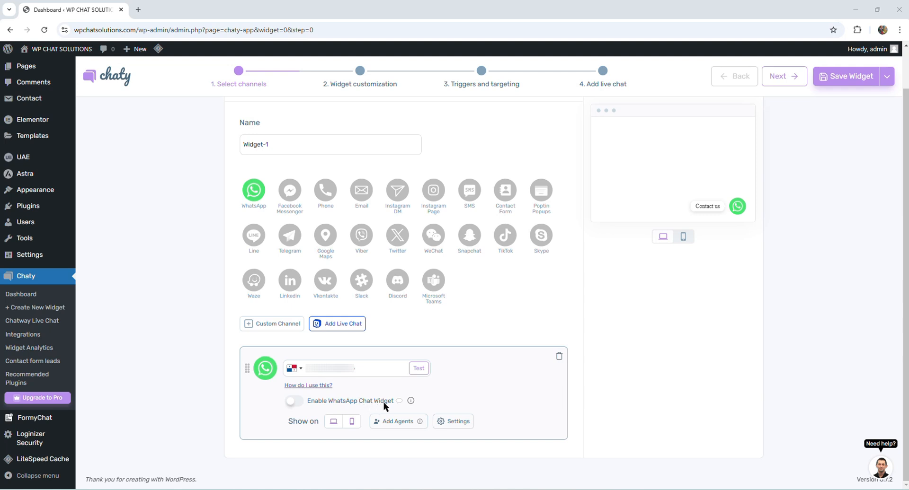
# - Enable the WhatsApp Chat Widget and replace the text smiley in the welcome message with a grinning face emoji
pyautogui.moveTo(410, 403)
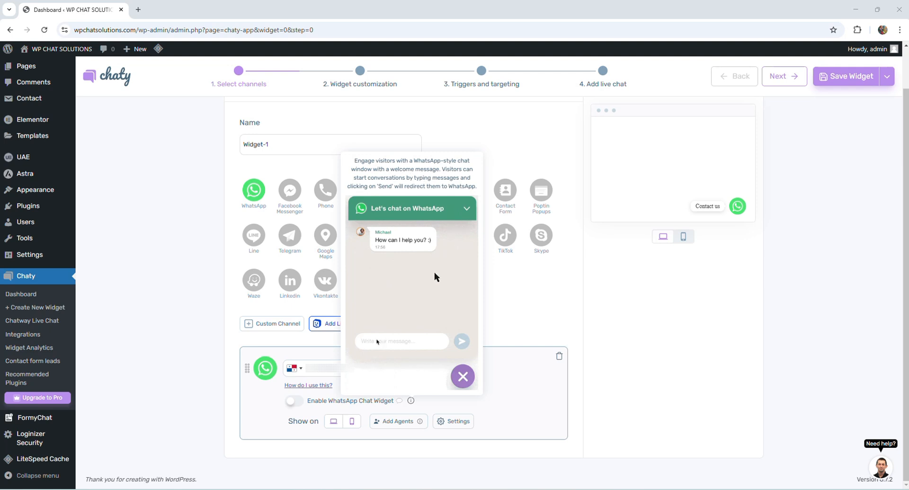
pyautogui.click(294, 401)
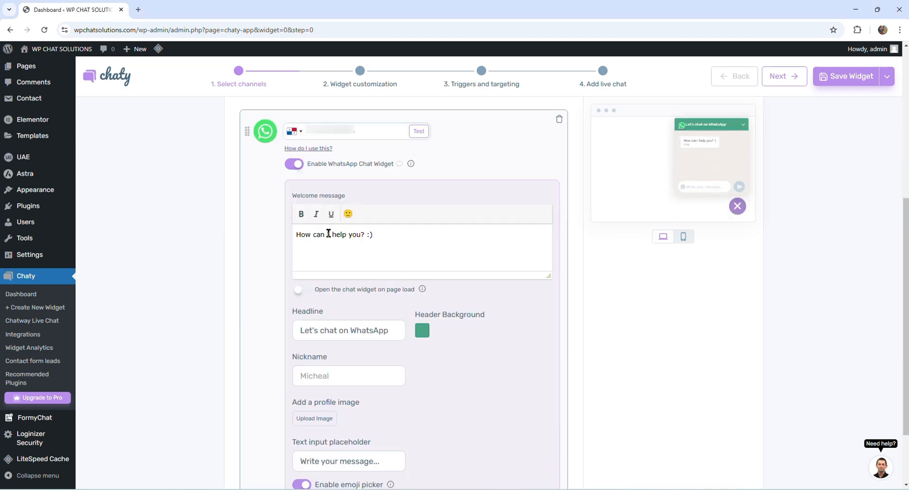
pyautogui.click(395, 235)
pyautogui.click(348, 215)
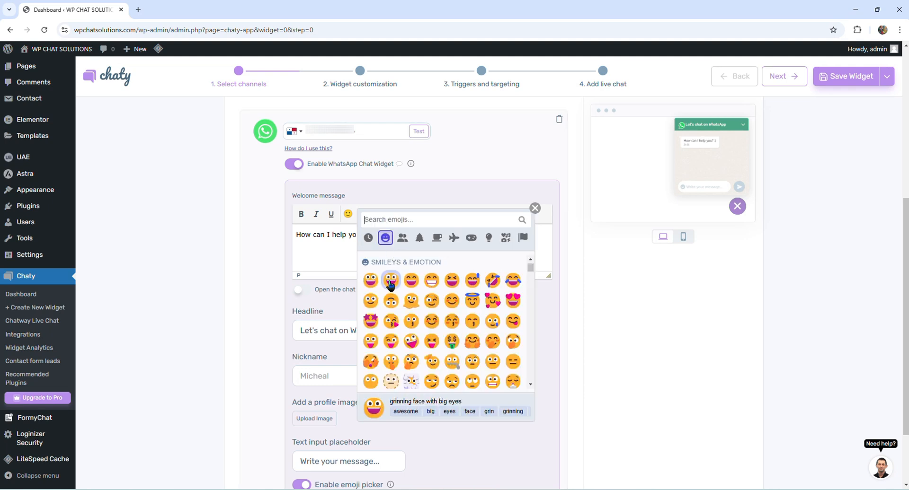
pyautogui.click(388, 283)
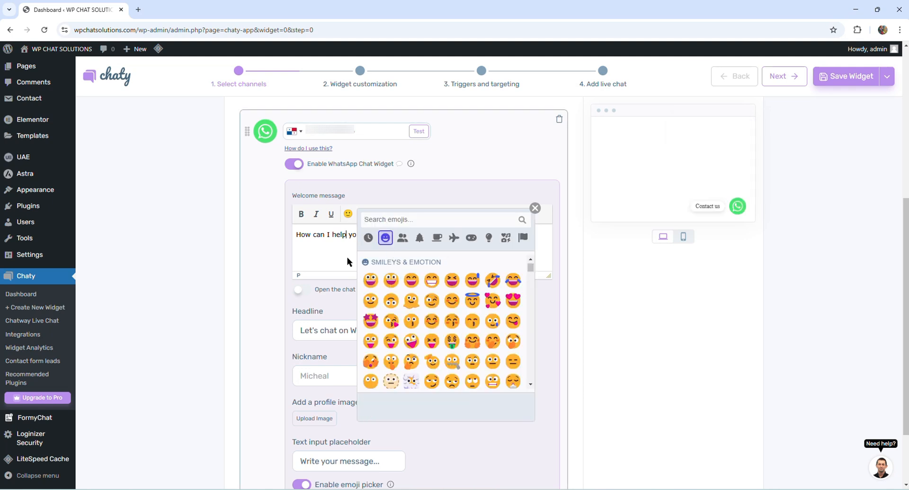
pyautogui.click(535, 208)
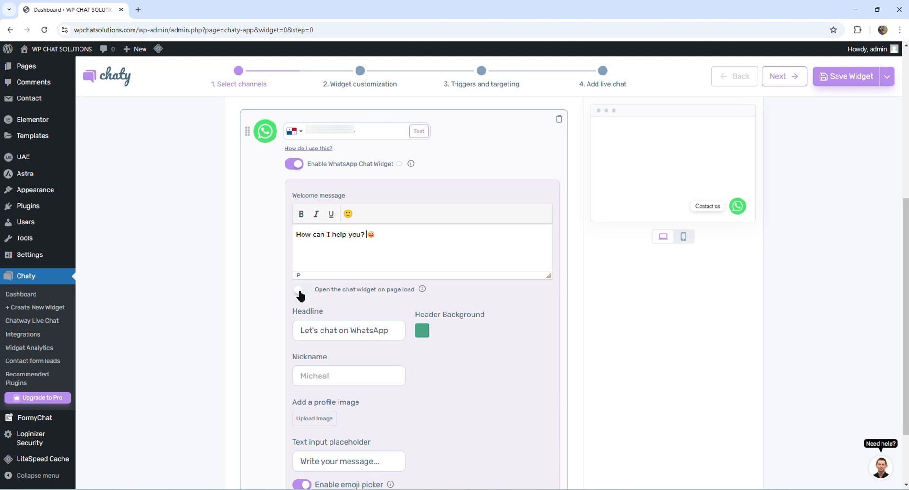
# - Toggle the option to open the chat widget on page load on and off, and check the chat window preview
pyautogui.click(300, 294)
pyautogui.click(304, 293)
pyautogui.click(303, 292)
pyautogui.click(303, 293)
pyautogui.click(302, 290)
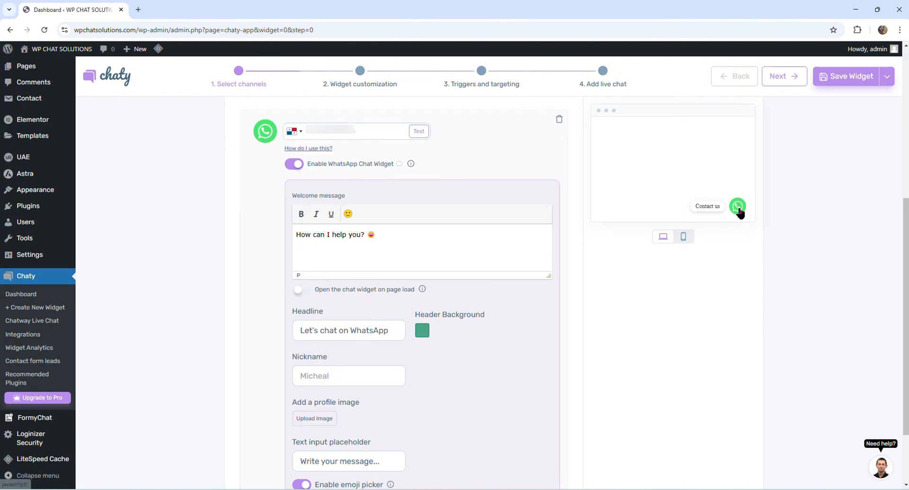
pyautogui.click(739, 209)
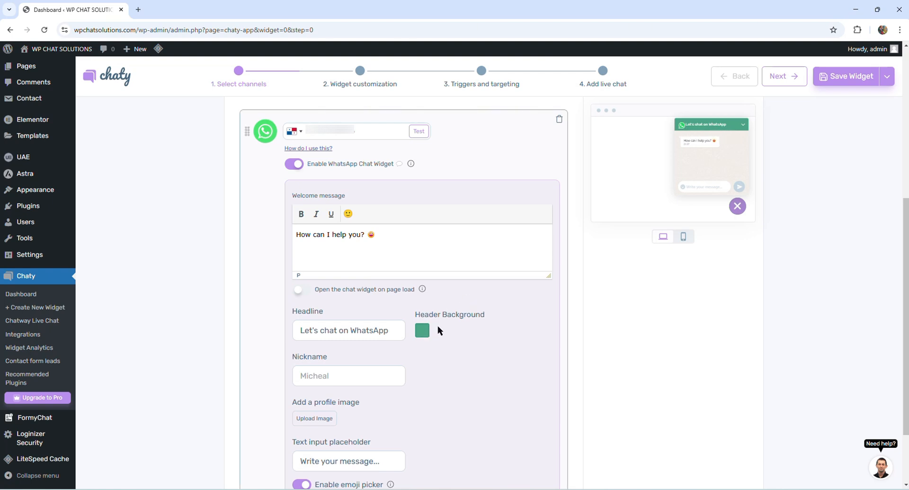
# - Try black as the chat header background and check it in the widget preview
pyautogui.click(422, 330)
pyautogui.click(432, 353)
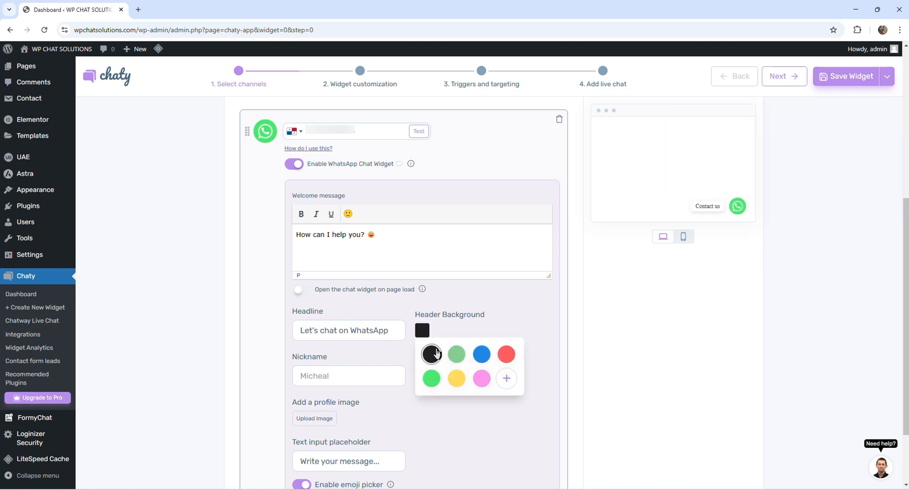
pyautogui.click(737, 208)
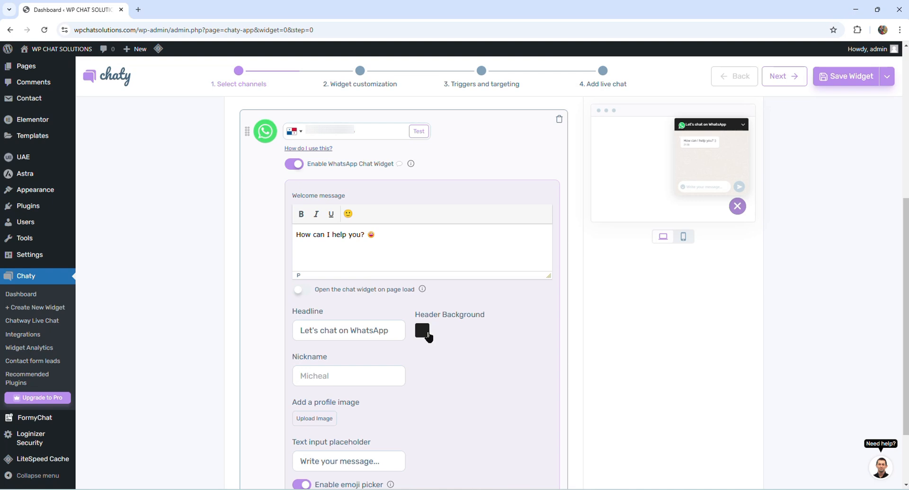
# - Set the chat header background to the light green preset color
pyautogui.click(428, 335)
pyautogui.click(461, 359)
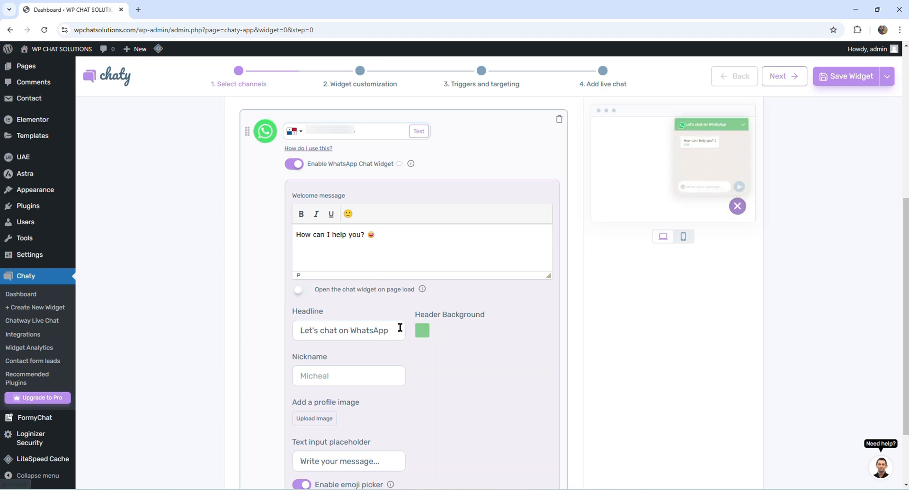
pyautogui.click(424, 335)
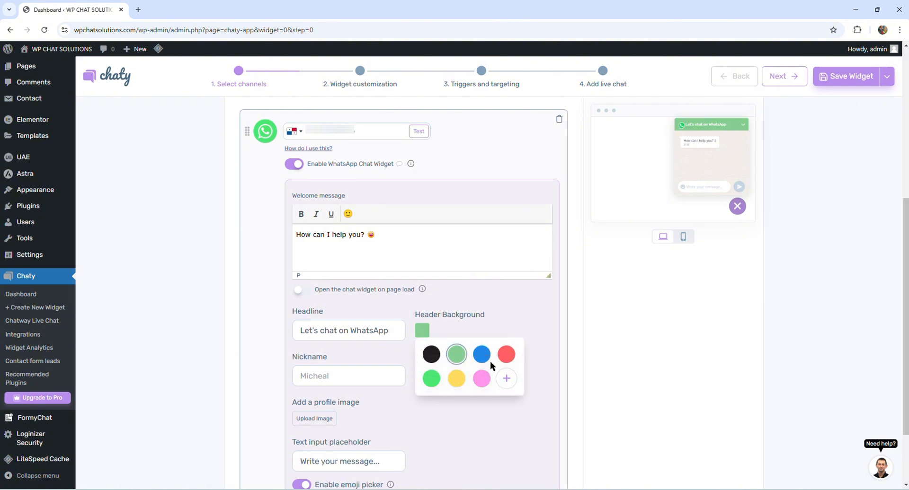
# - Enter the chat agent's nickname and check it in the widget preview
pyautogui.click(317, 382)
pyautogui.write('Bob')
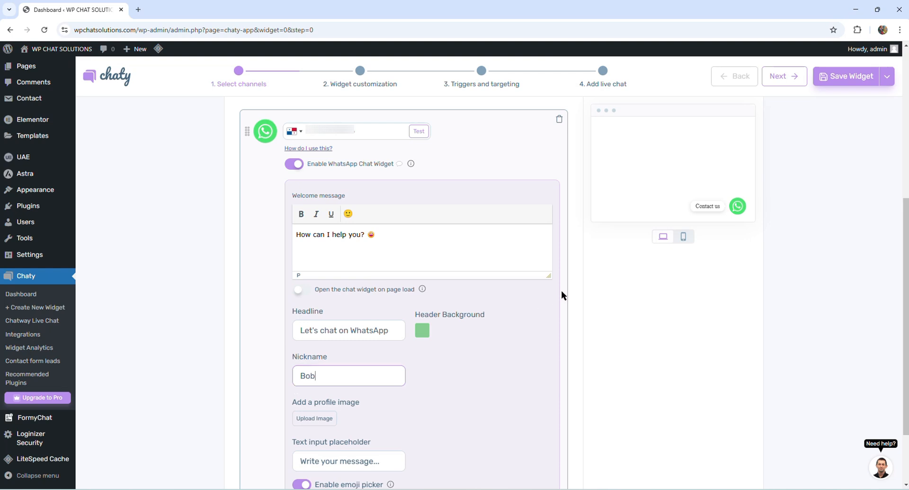
pyautogui.click(737, 206)
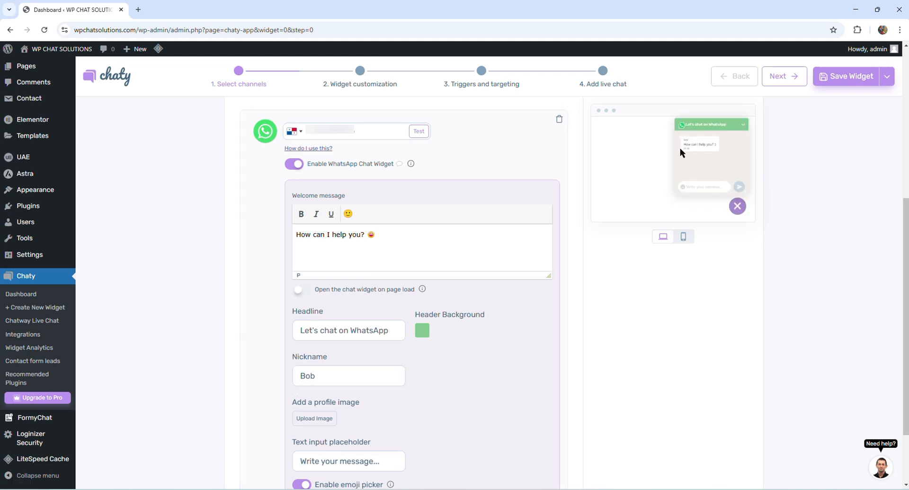
# - Hide the WhatsApp channel on desktop and show it again
pyautogui.scroll(-2, 303, 364)
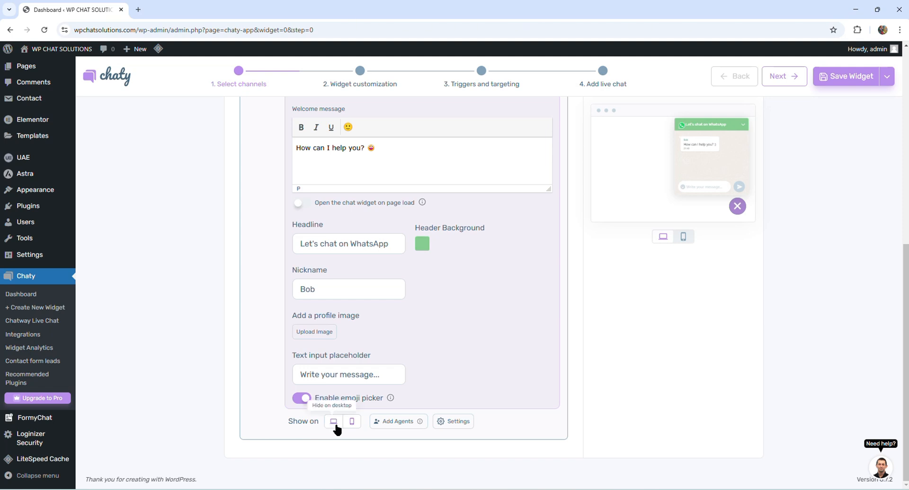
pyautogui.click(334, 423)
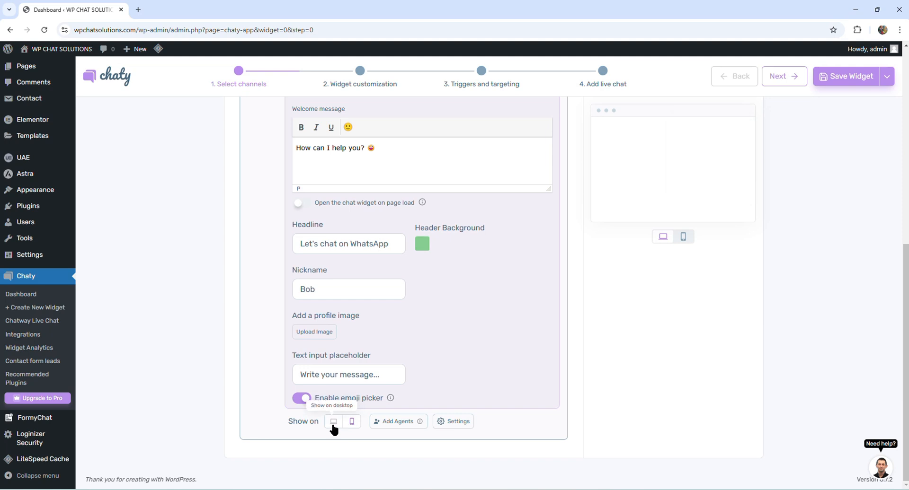
pyautogui.click(334, 423)
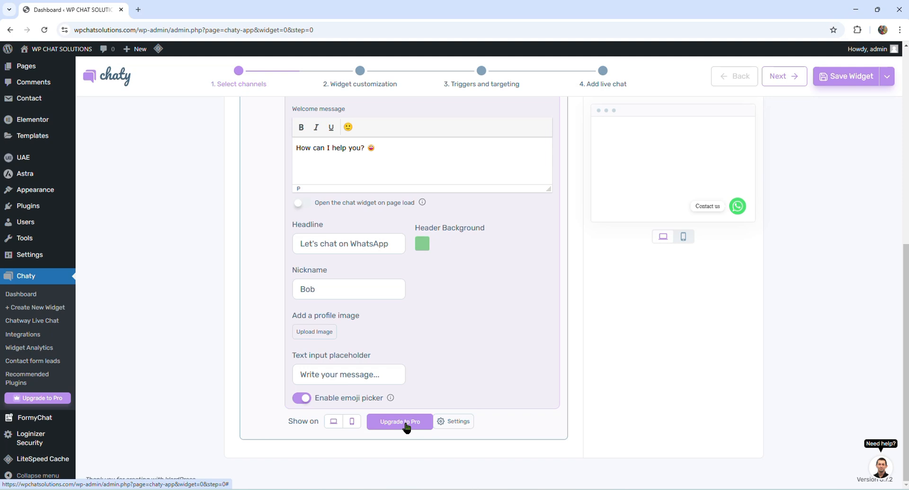
# - In the WhatsApp channel's settings, try blue, red and black as the icon color, and set it back to bright green
pyautogui.click(457, 422)
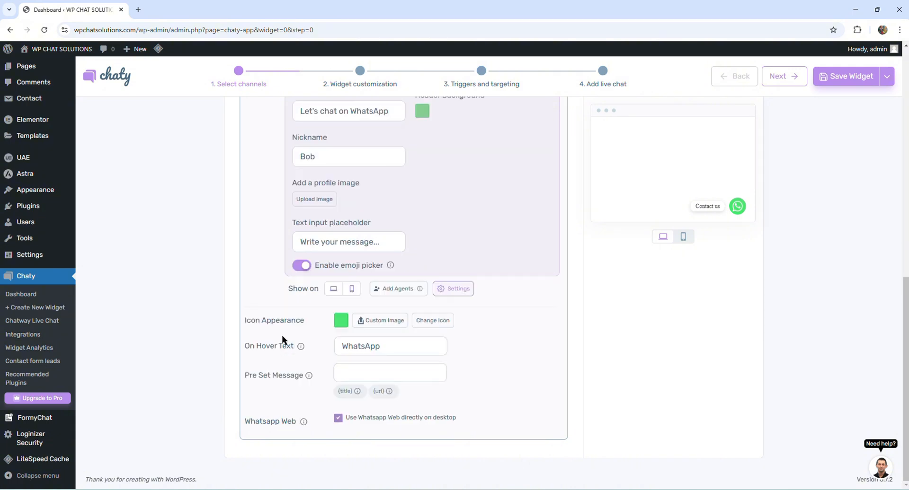
pyautogui.click(344, 326)
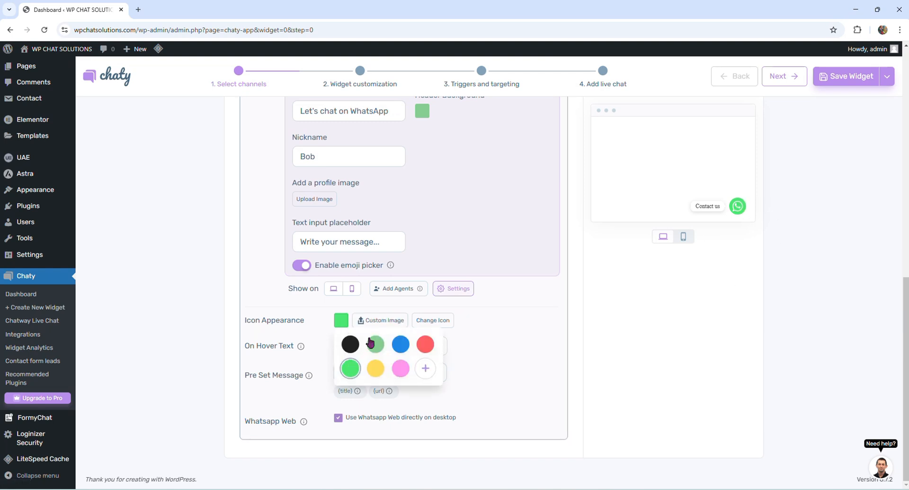
pyautogui.click(399, 347)
pyautogui.click(425, 344)
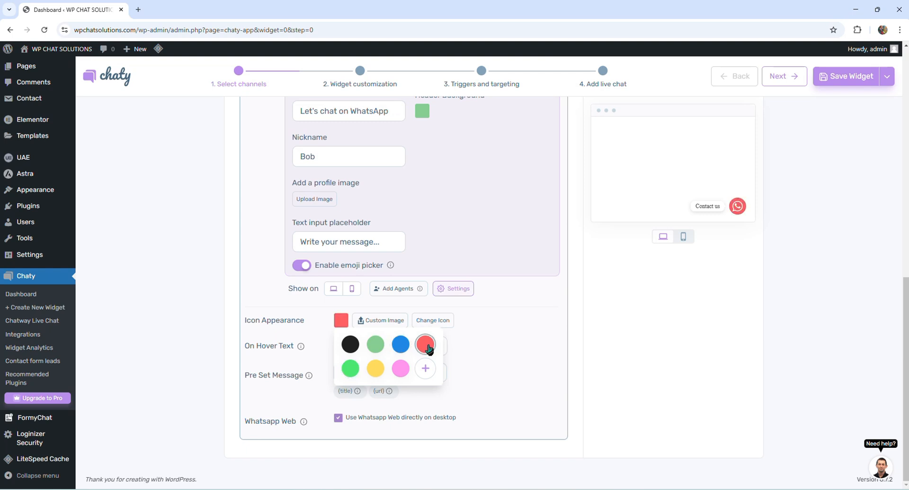
pyautogui.click(354, 350)
pyautogui.click(351, 369)
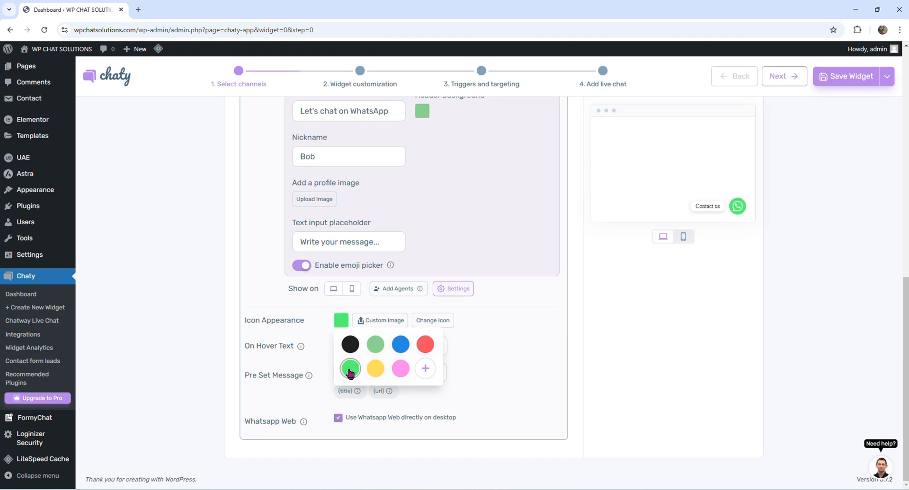
pyautogui.click(271, 357)
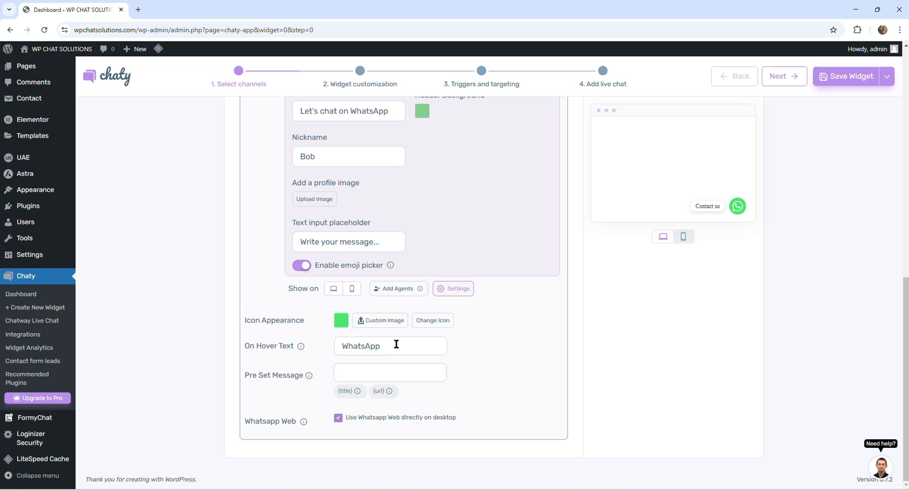
# - Go to Widget customization and try the left position and size S, settling on position Right and size M
pyautogui.moveTo(309, 377)
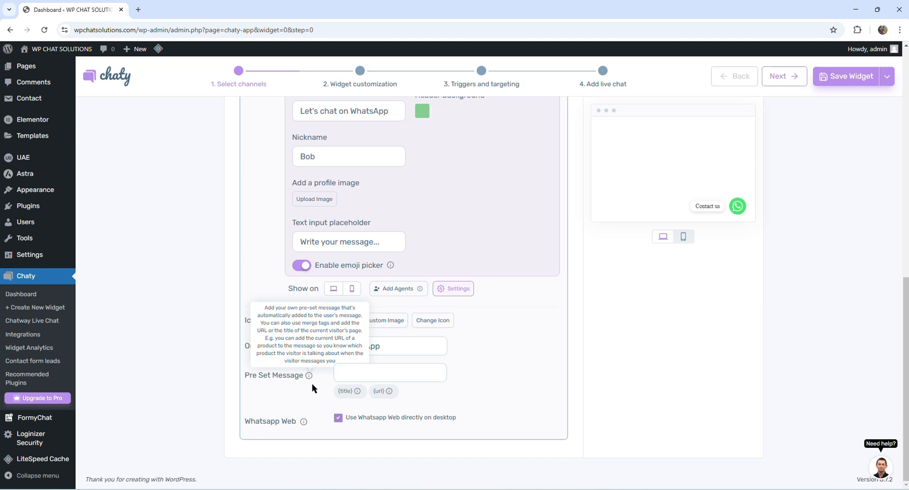
pyautogui.moveTo(396, 384)
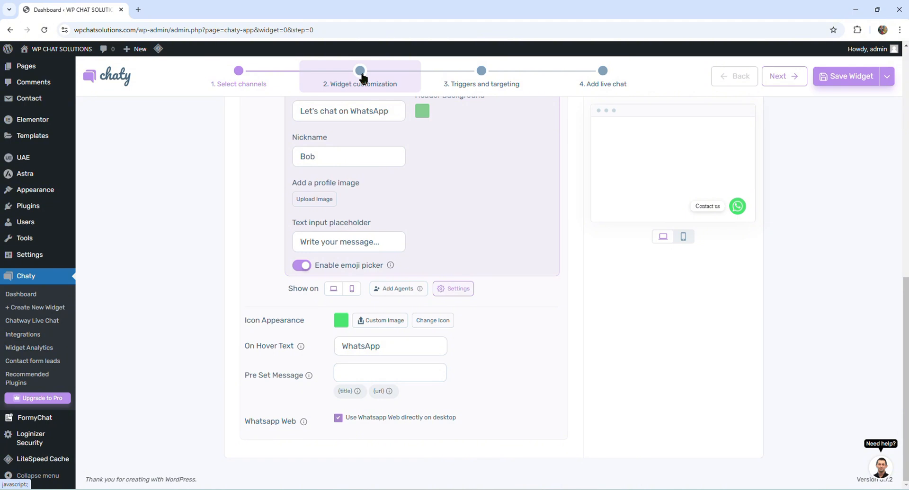
pyautogui.click(361, 76)
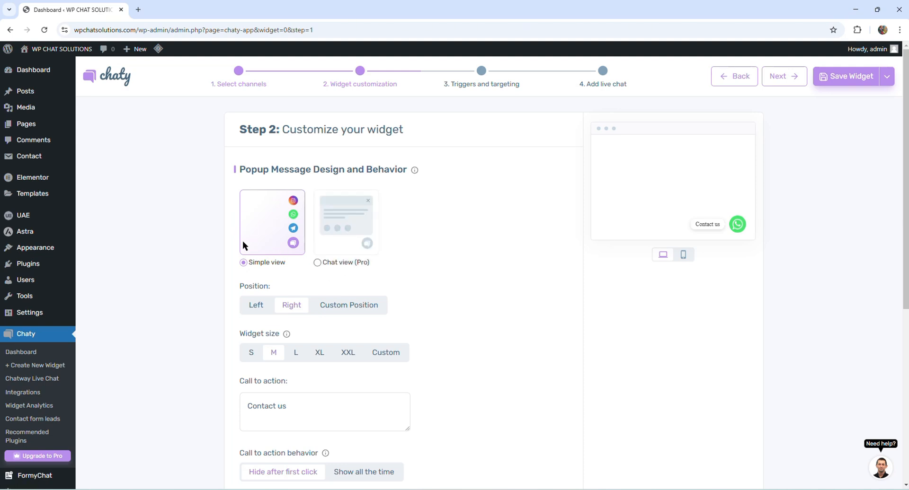
pyautogui.click(243, 304)
pyautogui.click(292, 305)
pyautogui.click(257, 306)
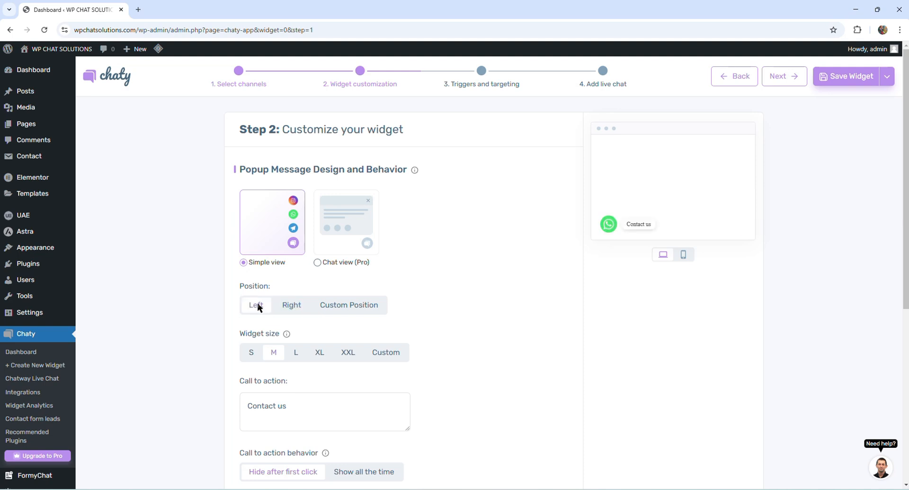
pyautogui.click(292, 305)
pyautogui.click(256, 305)
pyautogui.click(293, 306)
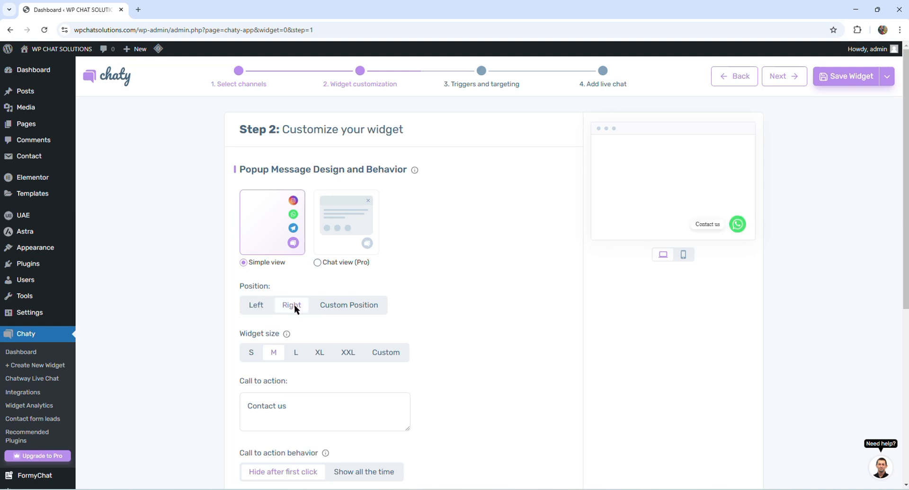
pyautogui.click(251, 354)
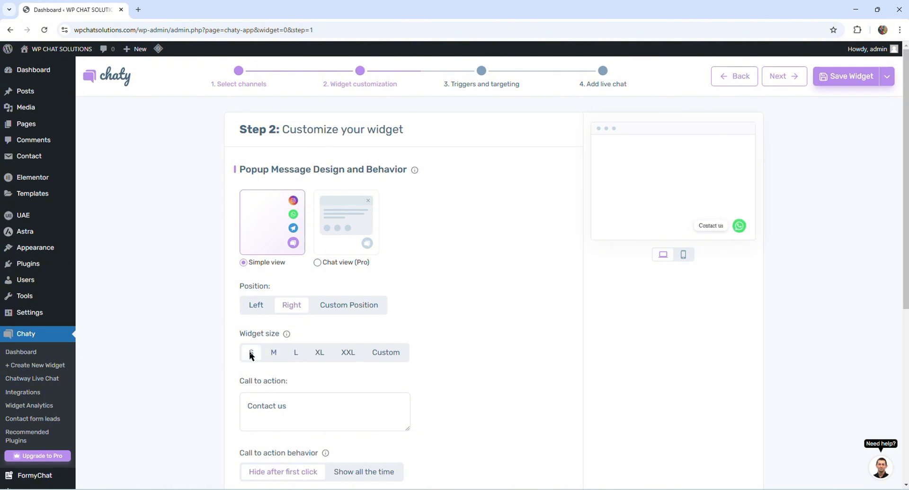
pyautogui.click(274, 354)
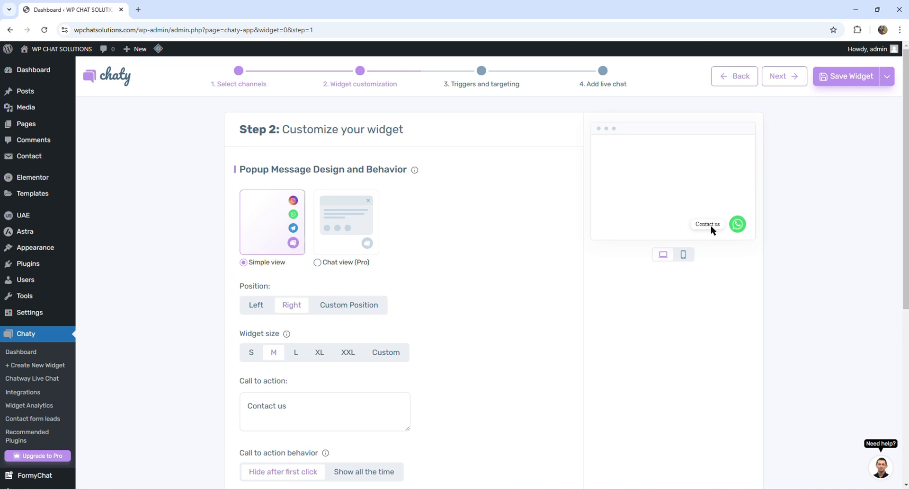
# - Set the call to action behavior to Show all the time
pyautogui.scroll(-3, 284, 319)
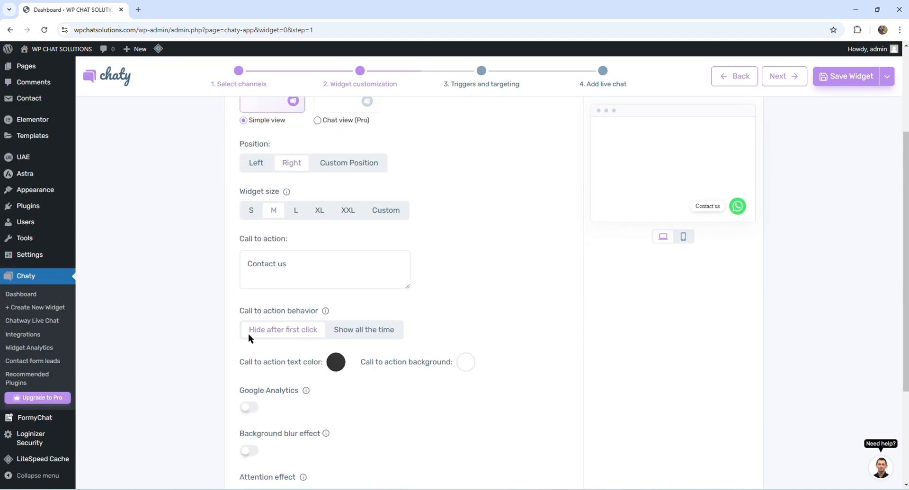
pyautogui.click(366, 334)
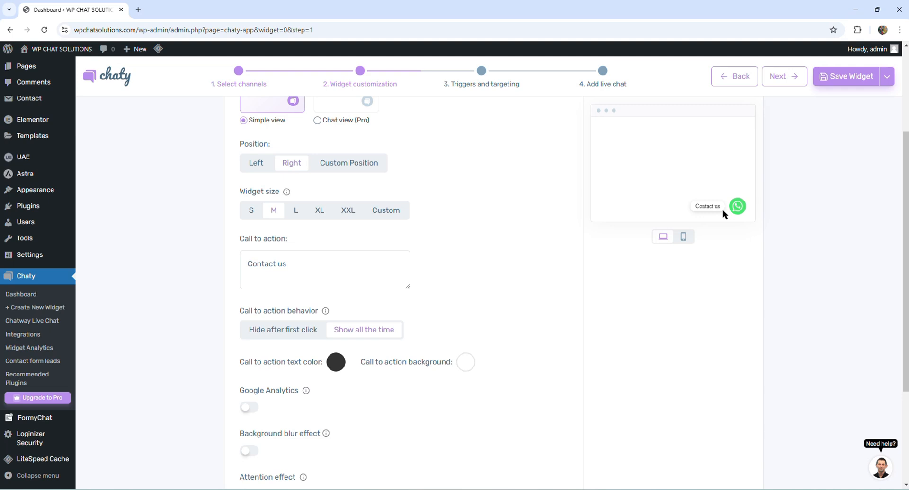
pyautogui.scroll(-2, 302, 308)
pyautogui.moveTo(303, 297)
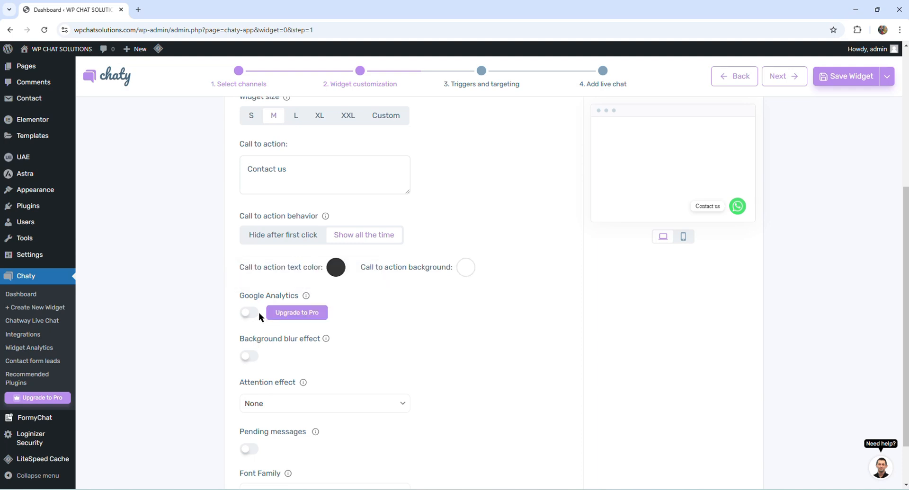
pyautogui.moveTo(256, 362)
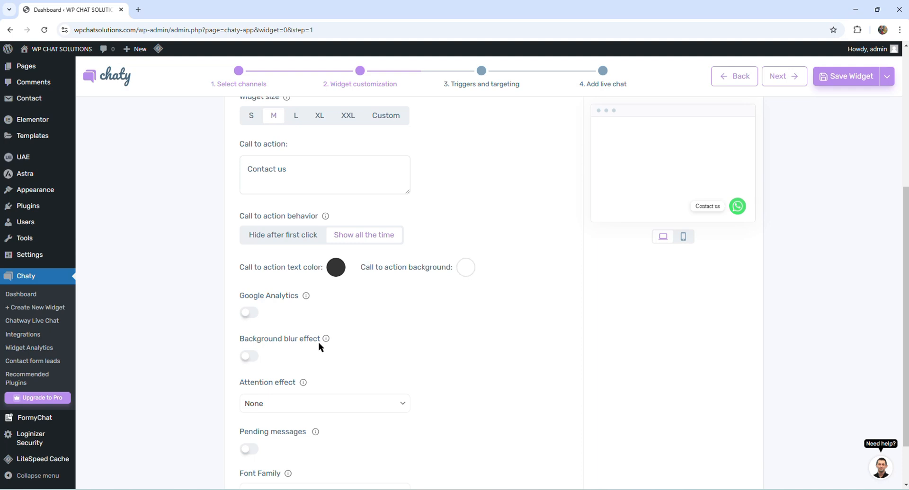
pyautogui.moveTo(291, 363)
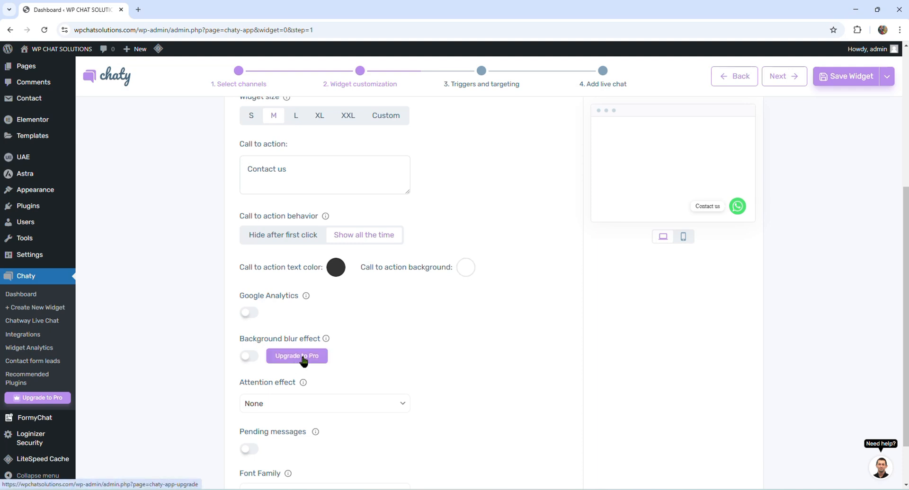
# - Try the Bounce, Waggle and Floating attention effects, and set the widget's attention effect to Spin
pyautogui.scroll(-2, 294, 382)
pyautogui.moveTo(302, 327)
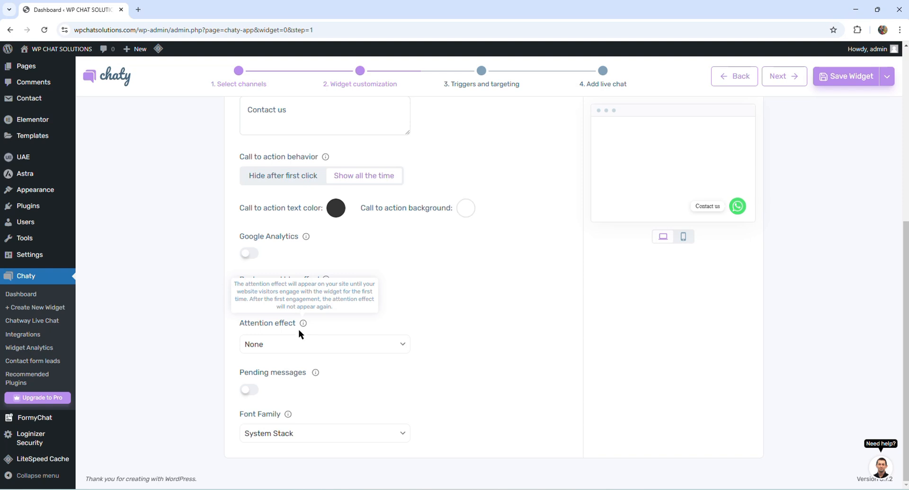
pyautogui.click(306, 345)
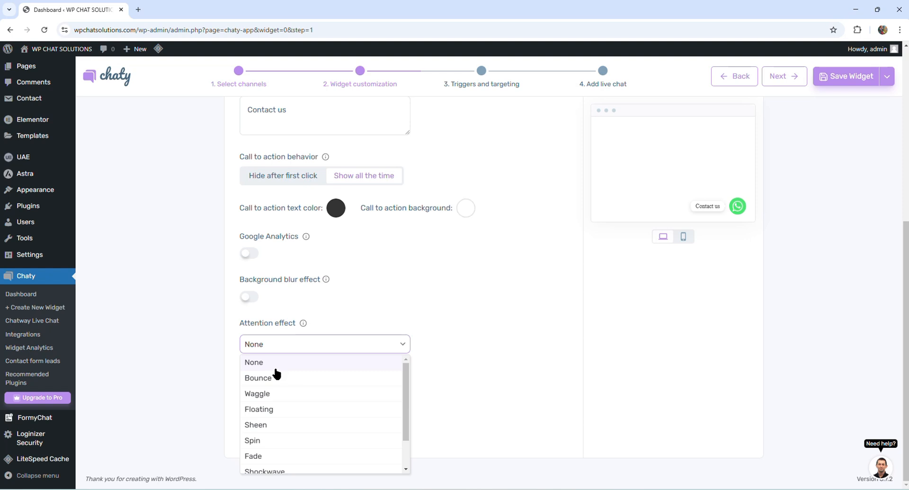
pyautogui.click(270, 378)
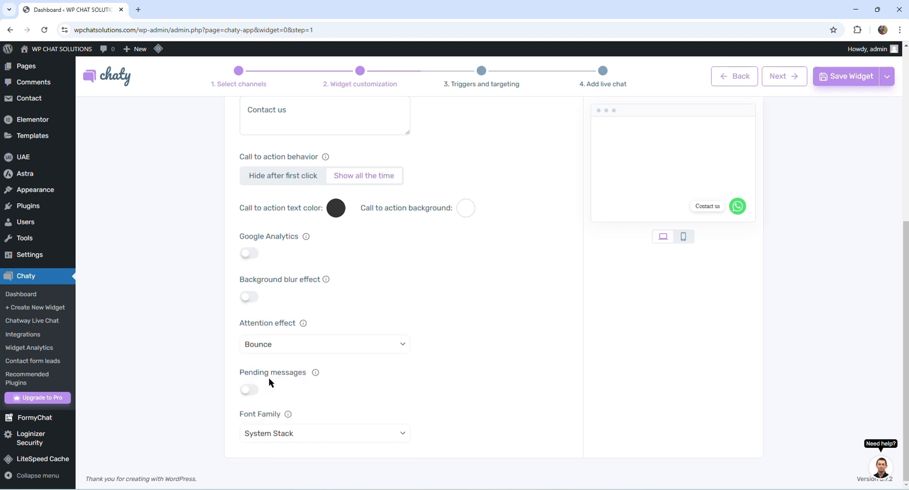
pyautogui.click(267, 349)
pyautogui.click(262, 394)
pyautogui.click(283, 345)
pyautogui.click(265, 410)
pyautogui.click(289, 349)
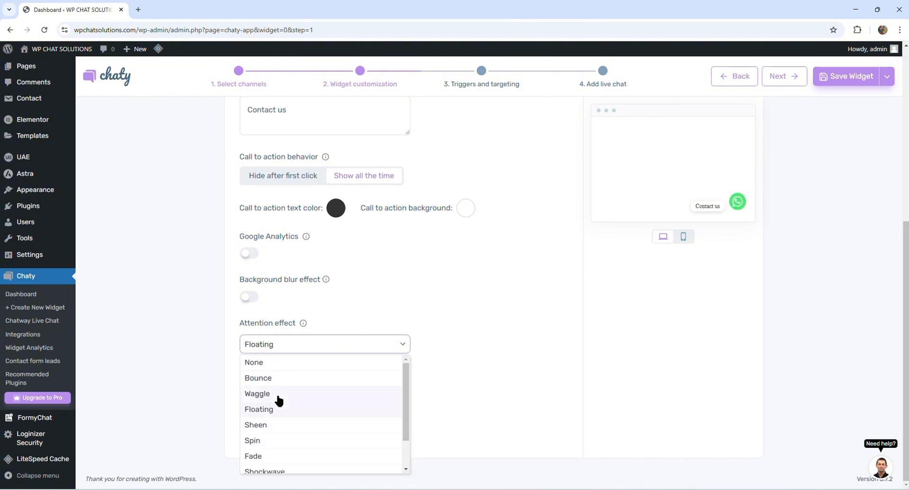
pyautogui.click(261, 441)
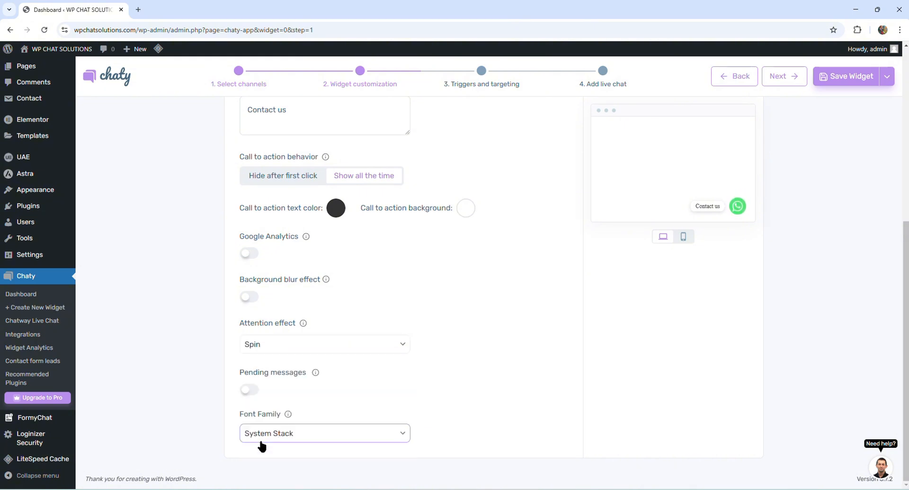
pyautogui.click(311, 350)
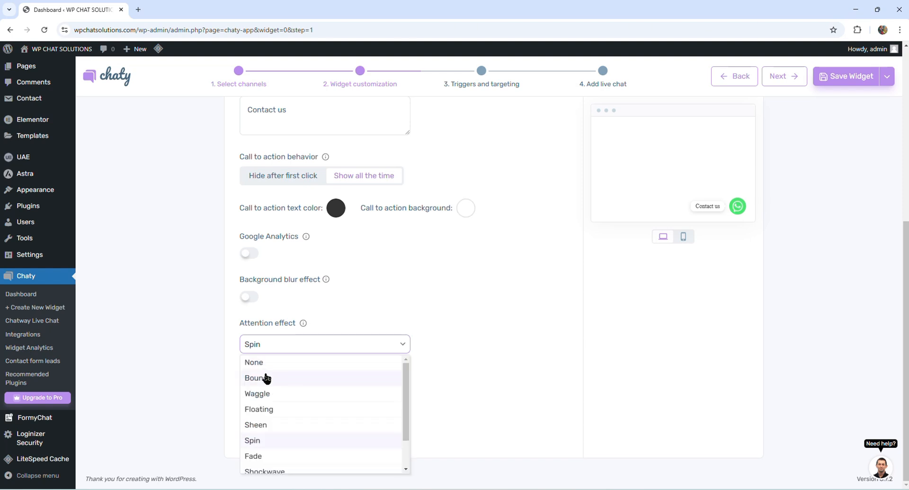
pyautogui.click(260, 443)
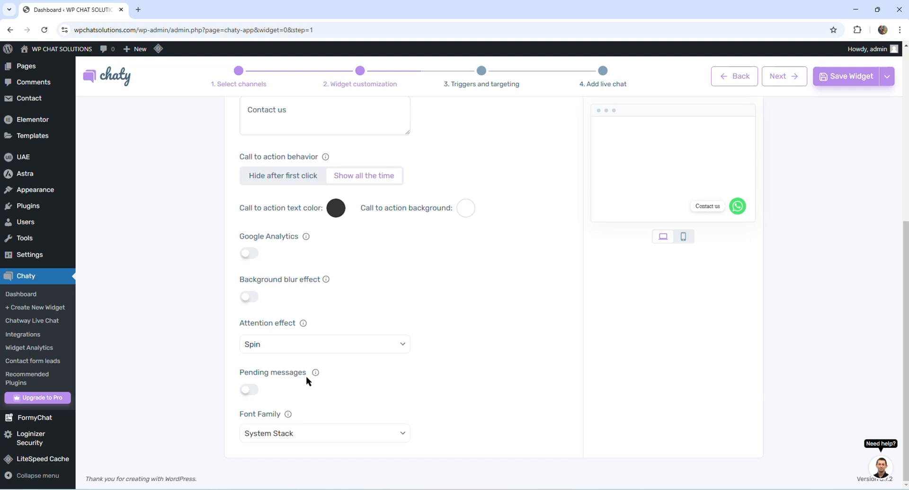
# - Enable pending messages on the widget and set the number of messages to 4
pyautogui.click(247, 390)
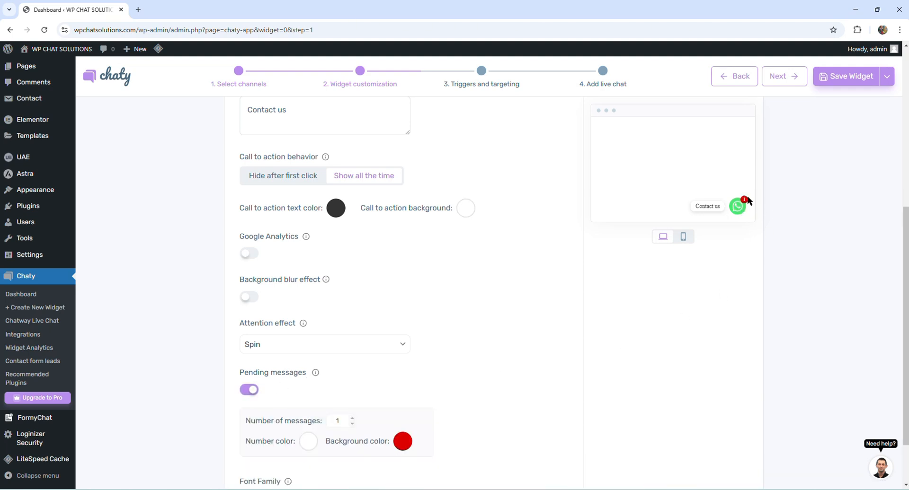
pyautogui.click(351, 419)
pyautogui.click(351, 420)
pyautogui.click(351, 419)
pyautogui.scroll(-2, 265, 374)
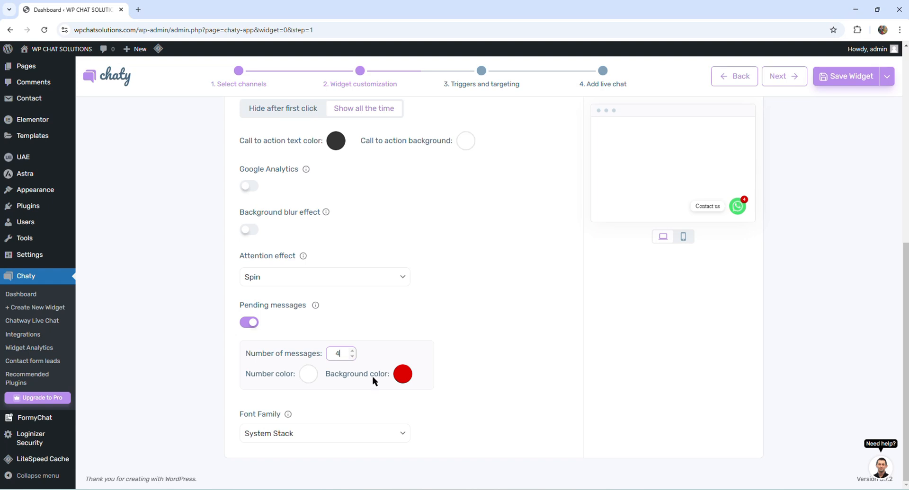
pyautogui.moveTo(289, 419)
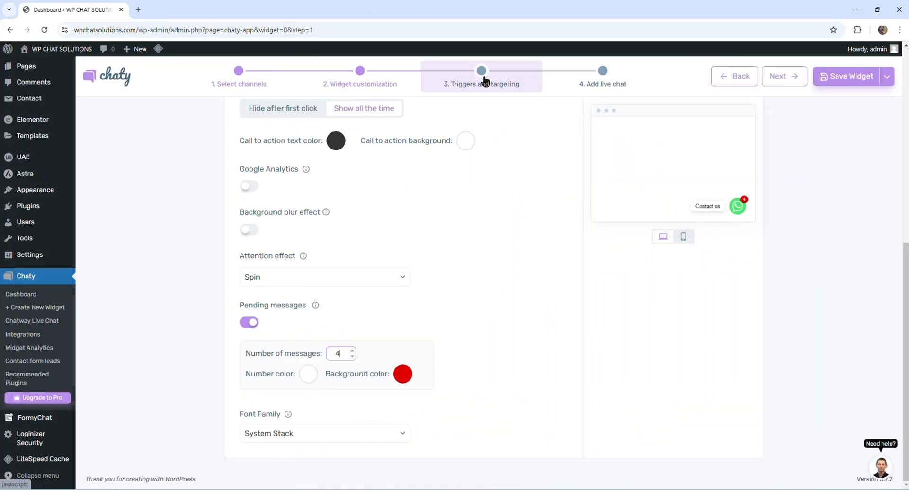
# - Go to Triggers and targeting and set the widget to display after 5 seconds on the page, keeping the trigger active
pyautogui.click(483, 79)
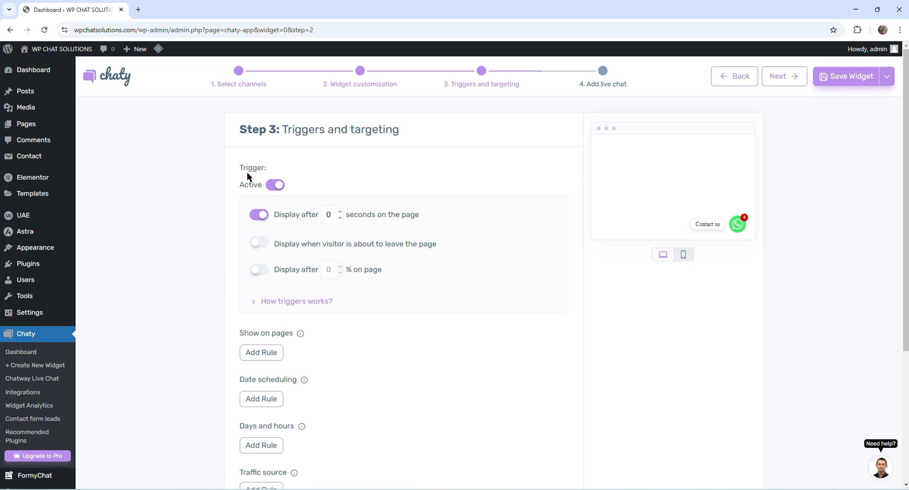
pyautogui.click(273, 187)
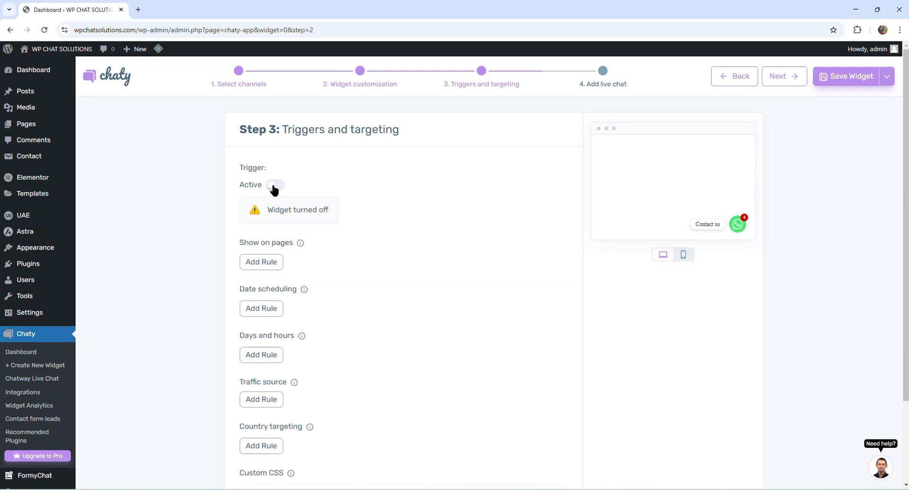
pyautogui.click(273, 187)
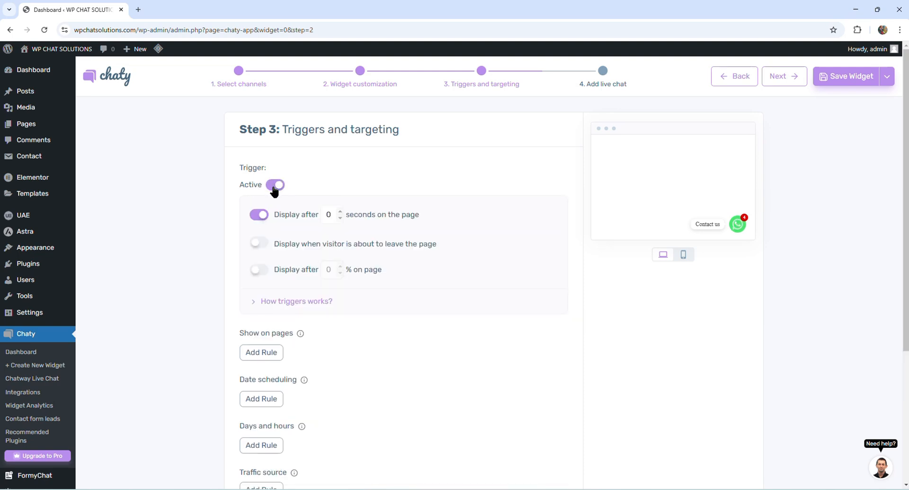
pyautogui.click(340, 212)
pyautogui.click(340, 211)
pyautogui.click(340, 212)
pyautogui.click(340, 211)
# - Try the leaving-visitor trigger and the 3% on page trigger, and return to the time delay as the only enabled trigger
pyautogui.click(258, 215)
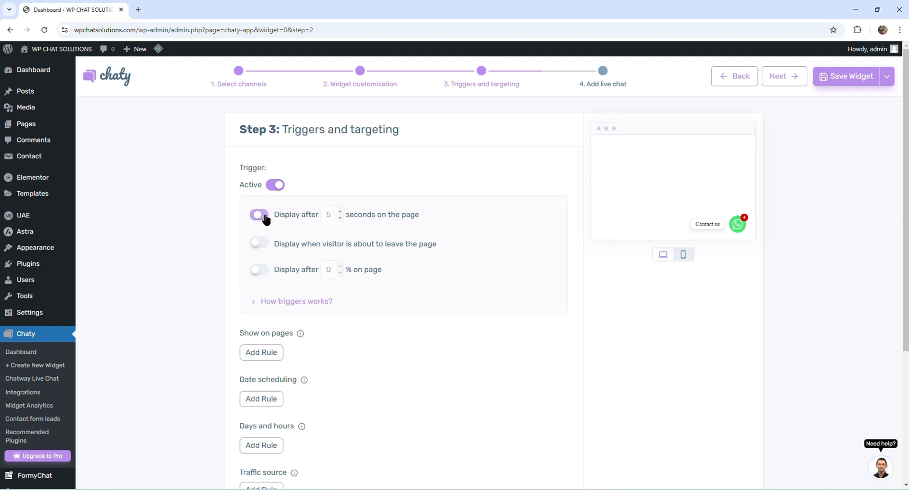
pyautogui.click(258, 244)
pyautogui.click(258, 244)
pyautogui.click(259, 270)
pyautogui.click(340, 266)
pyautogui.click(340, 266)
pyautogui.click(340, 266)
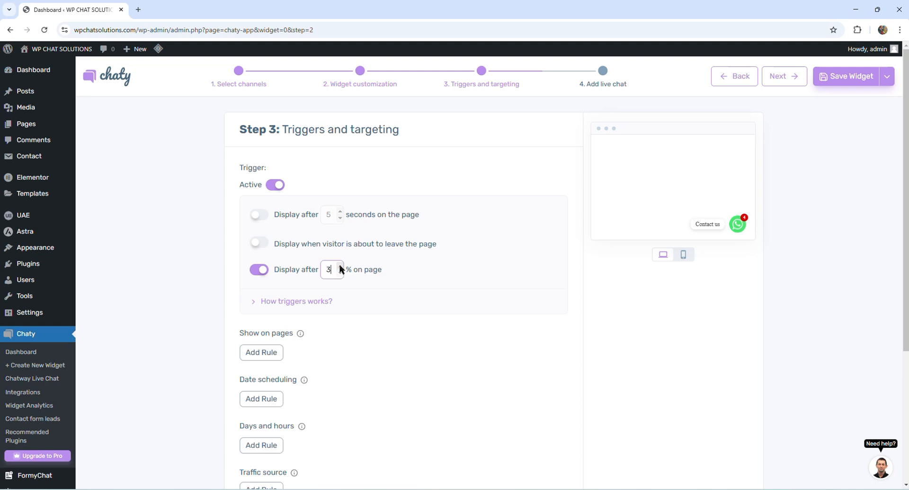
pyautogui.click(264, 269)
pyautogui.click(259, 217)
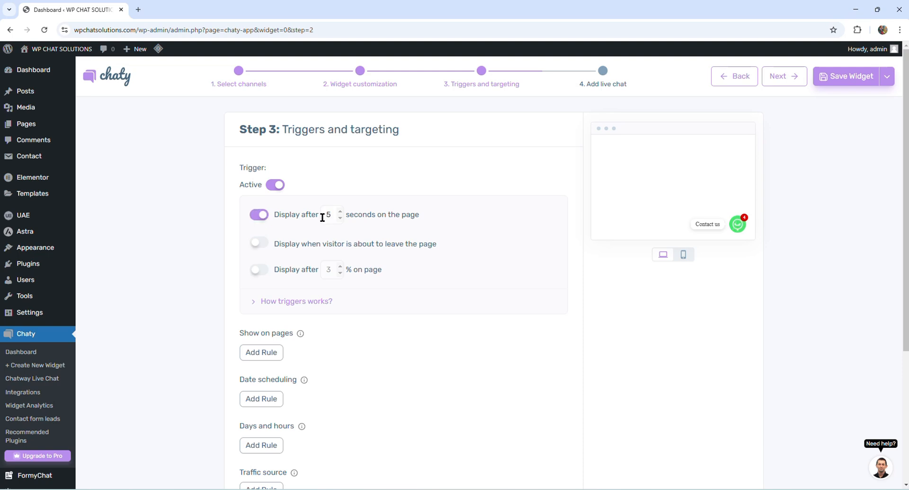
# - Try adding a Show on pages rule and a Date scheduling rule, removing each one again
pyautogui.scroll(-3, 229, 242)
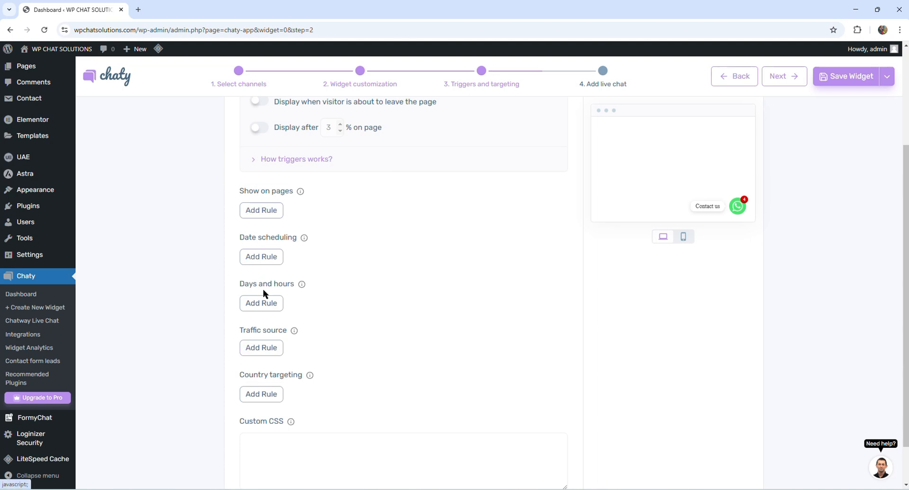
pyautogui.click(277, 210)
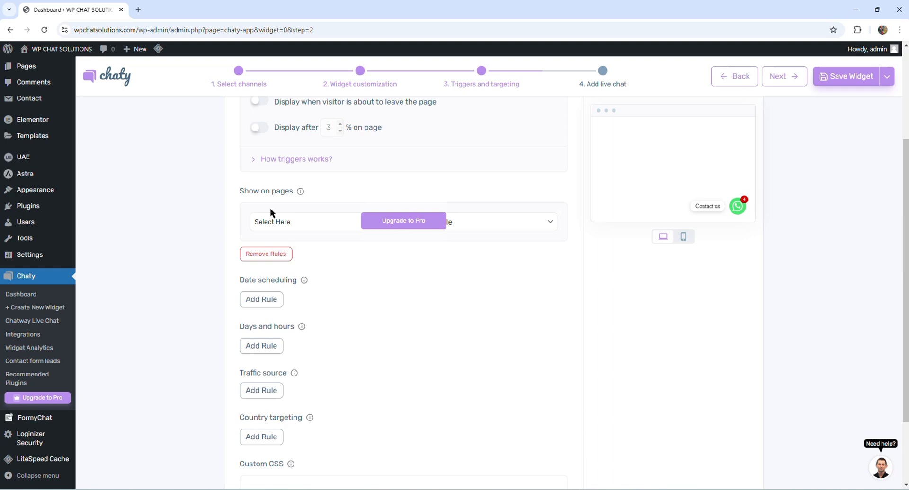
pyautogui.click(260, 256)
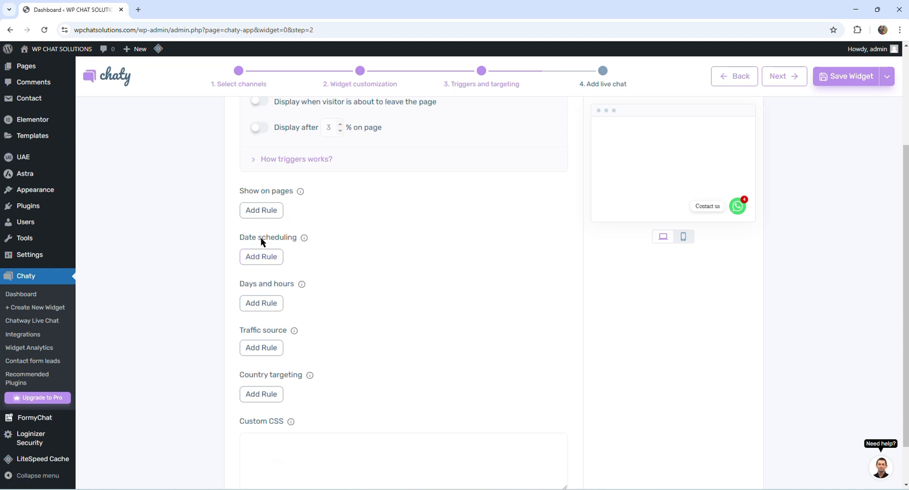
pyautogui.click(273, 257)
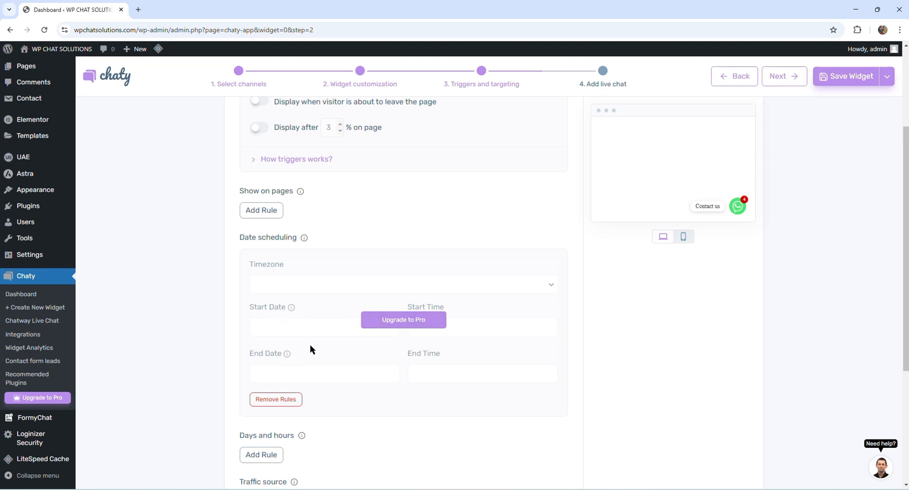
pyautogui.click(276, 399)
# - Try adding a Days and hours rule to the widget, and remove it again
pyautogui.click(261, 303)
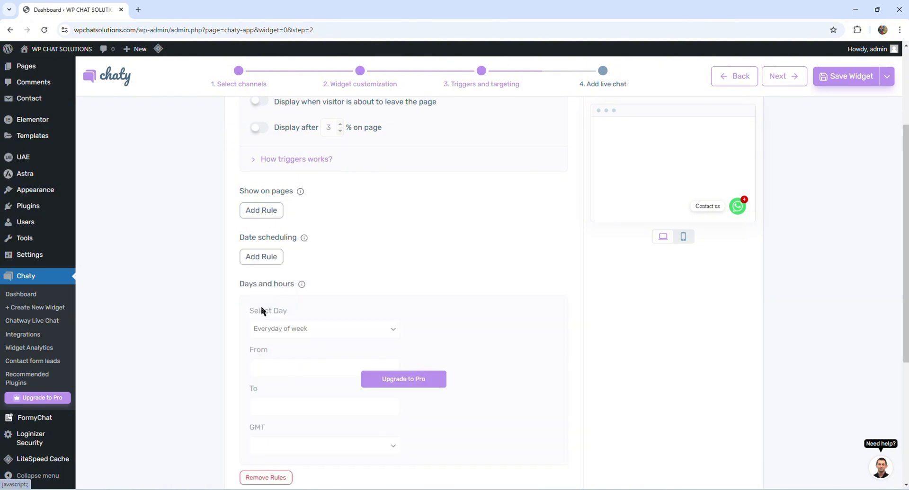
pyautogui.scroll(-2, 282, 329)
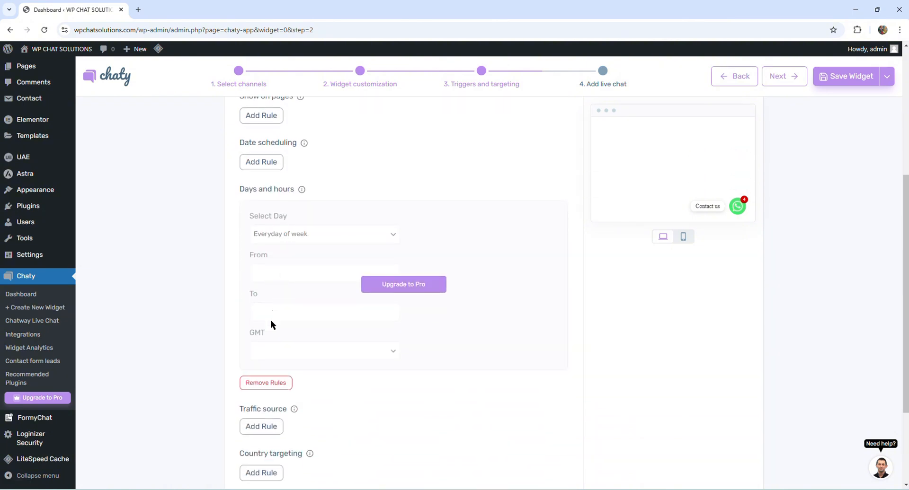
pyautogui.click(276, 383)
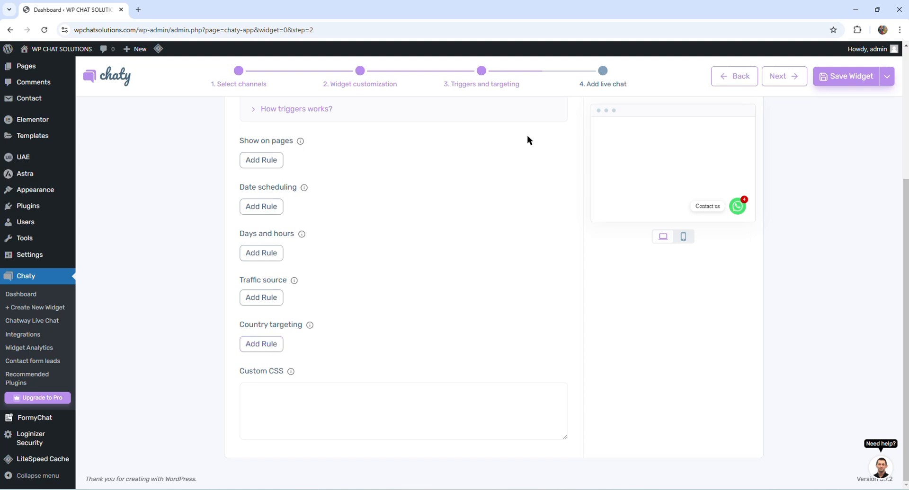
# - Save the widget and go to the Add live chat step
pyautogui.click(847, 79)
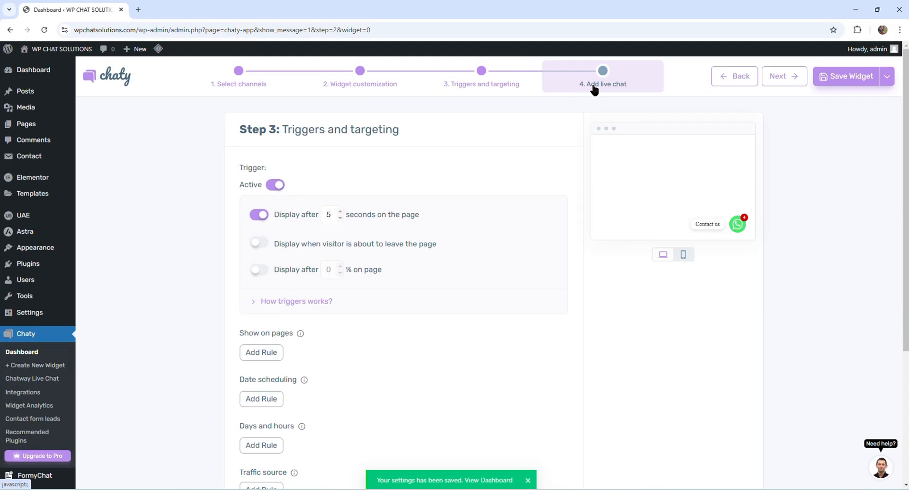
pyautogui.click(603, 85)
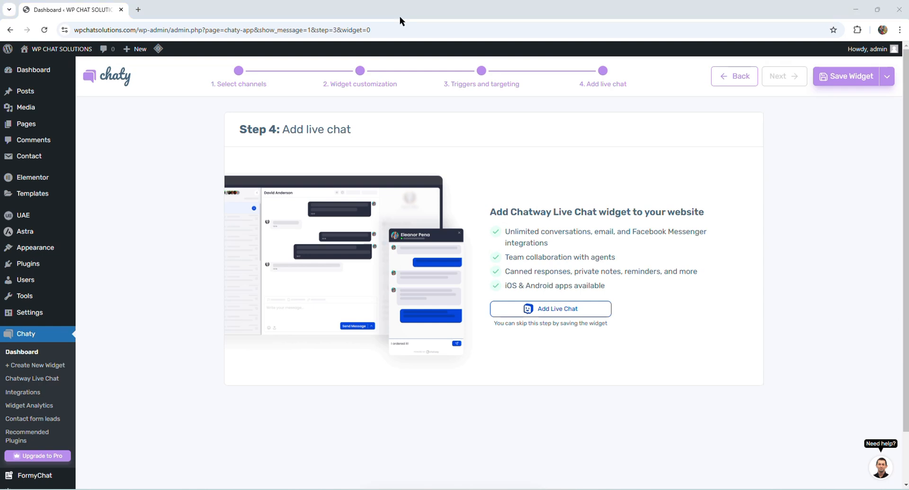
# - From the list of all posts, quick-edit the post about connecting a WordPress contact form to WhatsApp with FormyChat and update it
pyautogui.moveTo(32, 94)
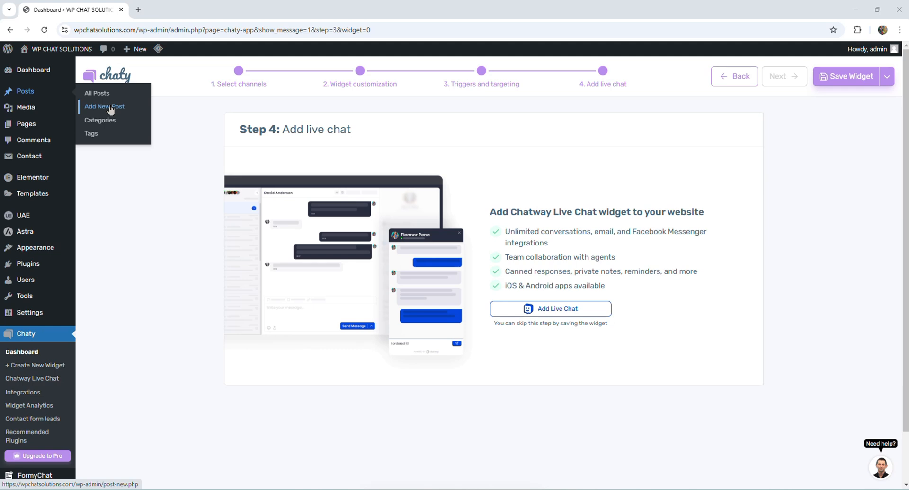
pyautogui.click(98, 94)
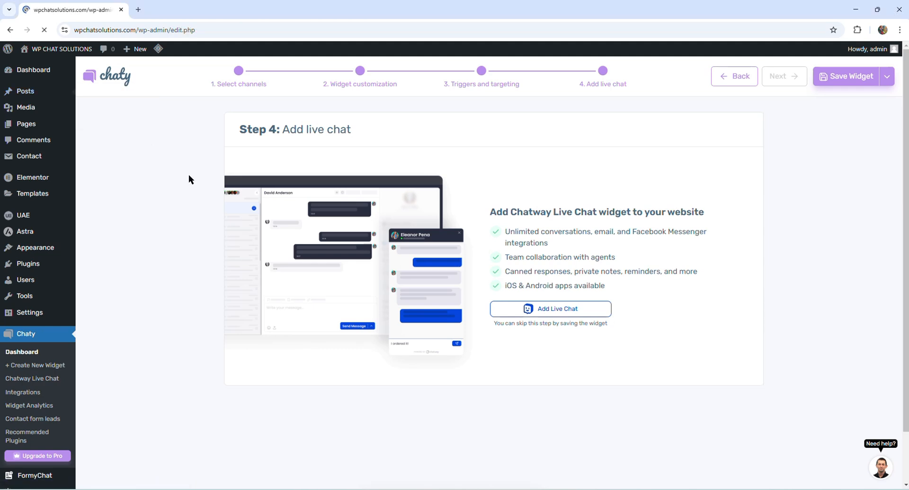
pyautogui.click(133, 317)
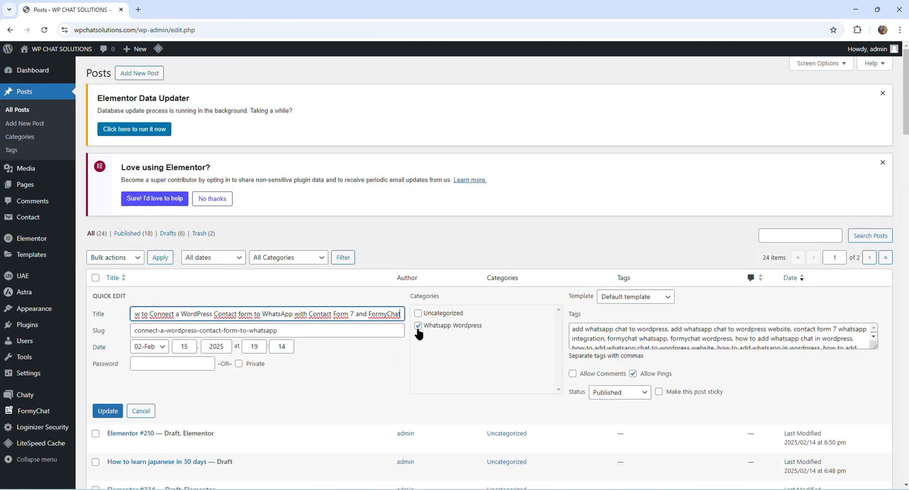
pyautogui.click(401, 315)
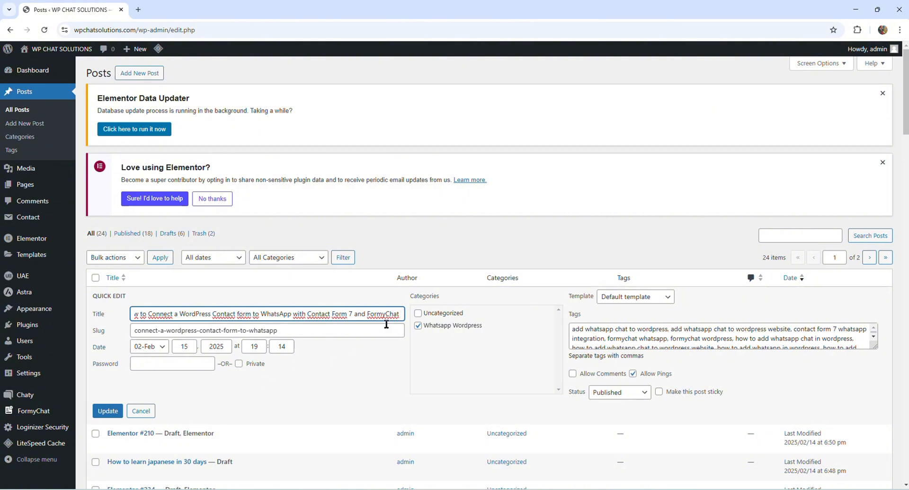
pyautogui.click(108, 411)
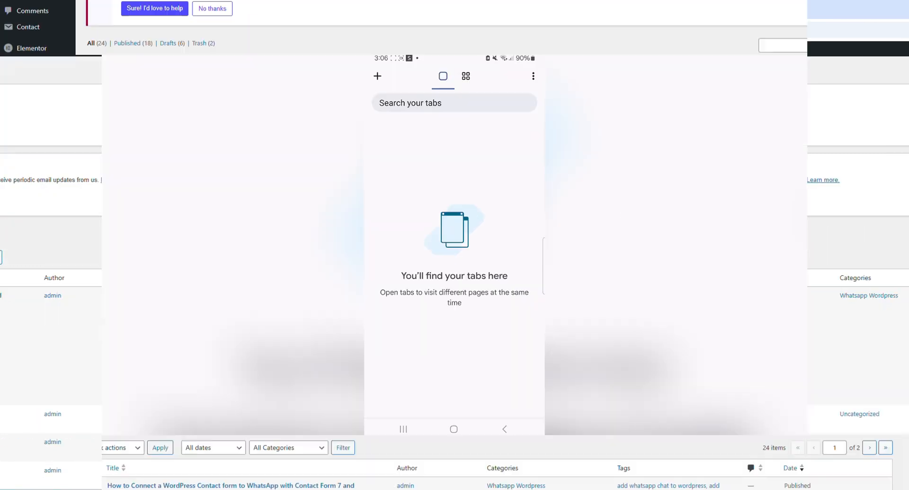
# - Switch to the phone's browser, load the WP Chat Solutions site and open its floating WhatsApp chat widget
pyautogui.click(358, 34)
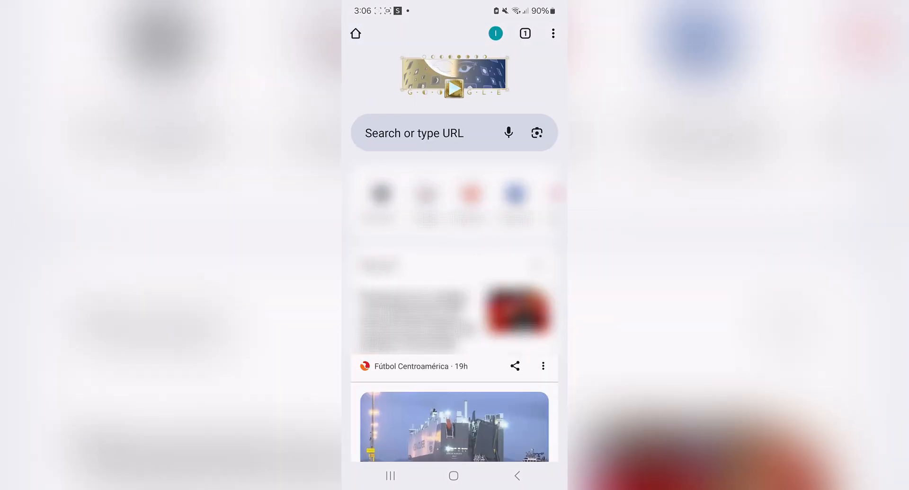
pyautogui.click(381, 195)
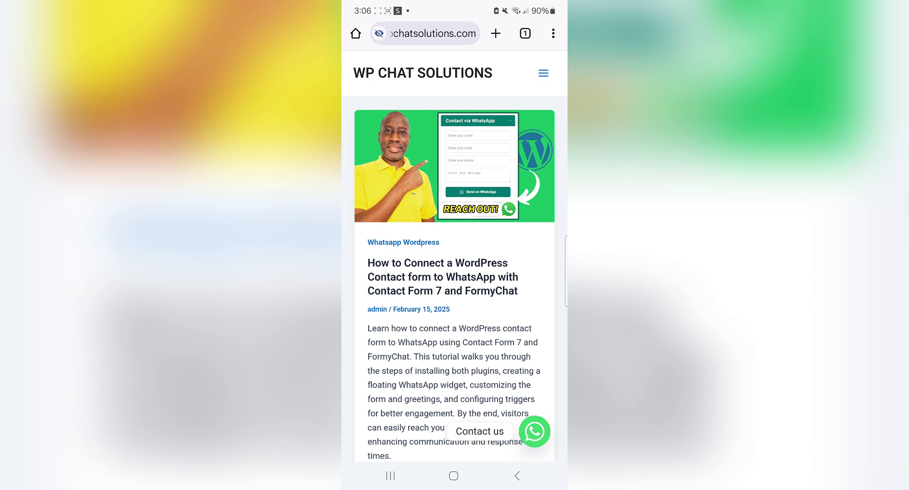
pyautogui.click(533, 432)
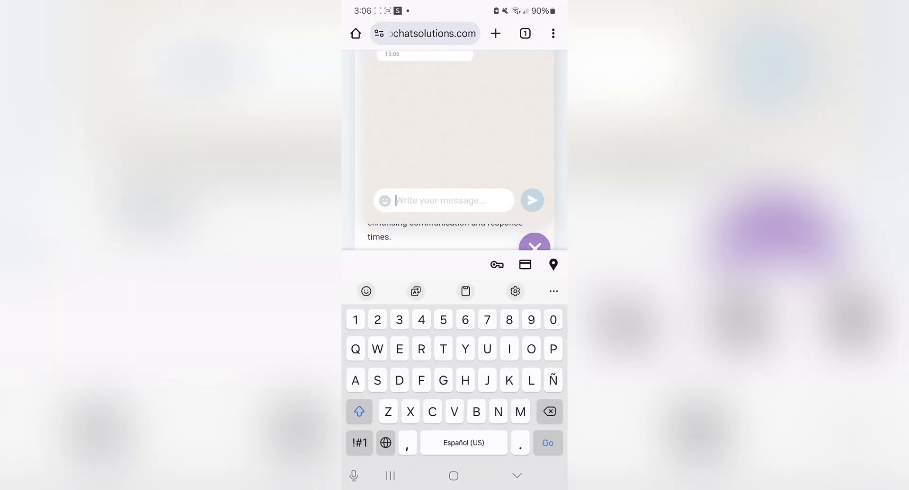
pyautogui.click(517, 476)
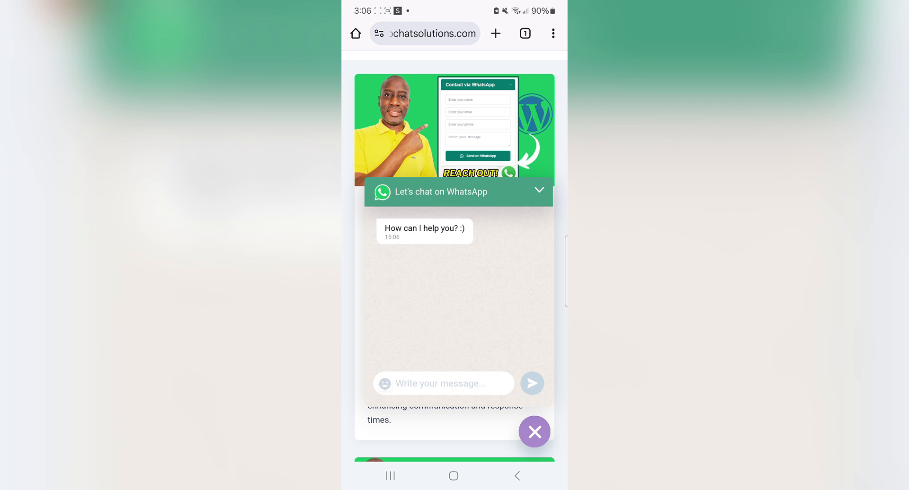
# - Write the message "Hello" in the chat widget, pass it on to WhatsApp and send it there
pyautogui.click(475, 381)
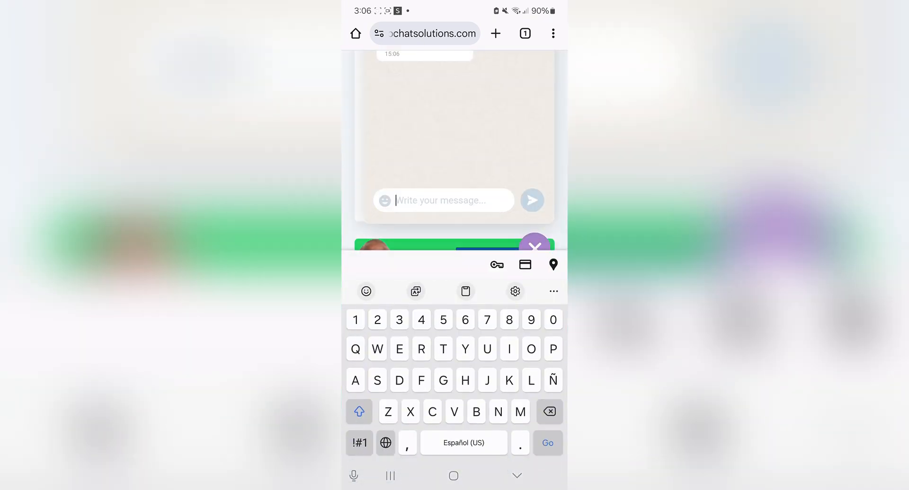
pyautogui.write('He')
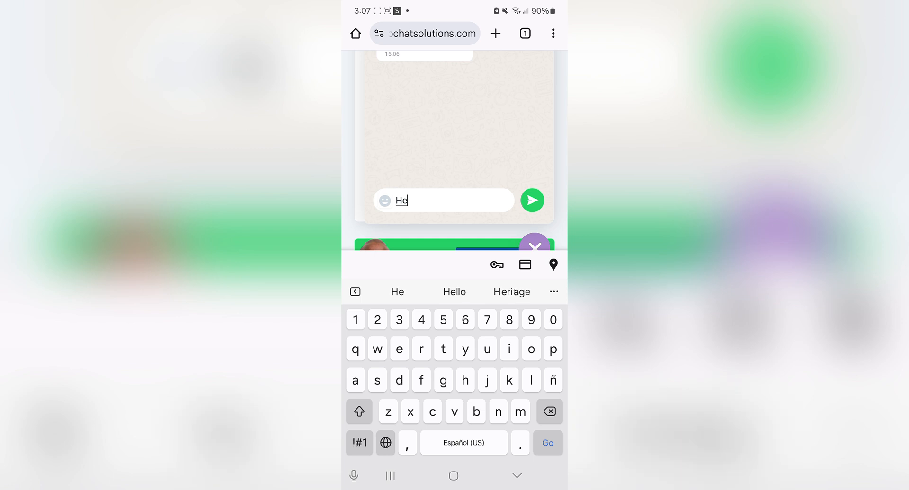
pyautogui.write('llo')
pyautogui.click(533, 200)
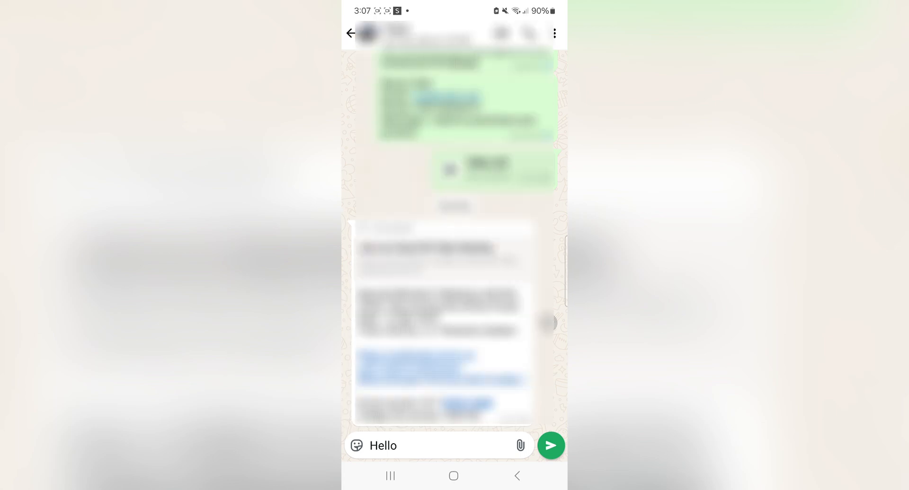
pyautogui.click(550, 420)
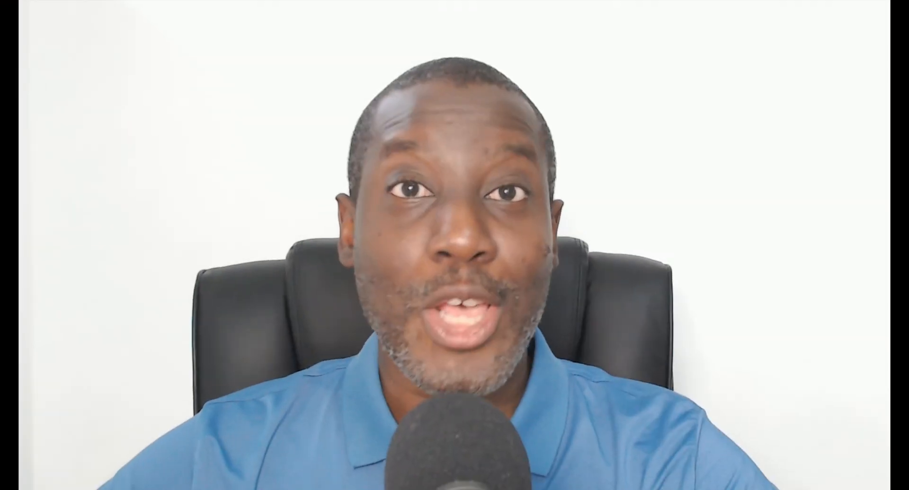